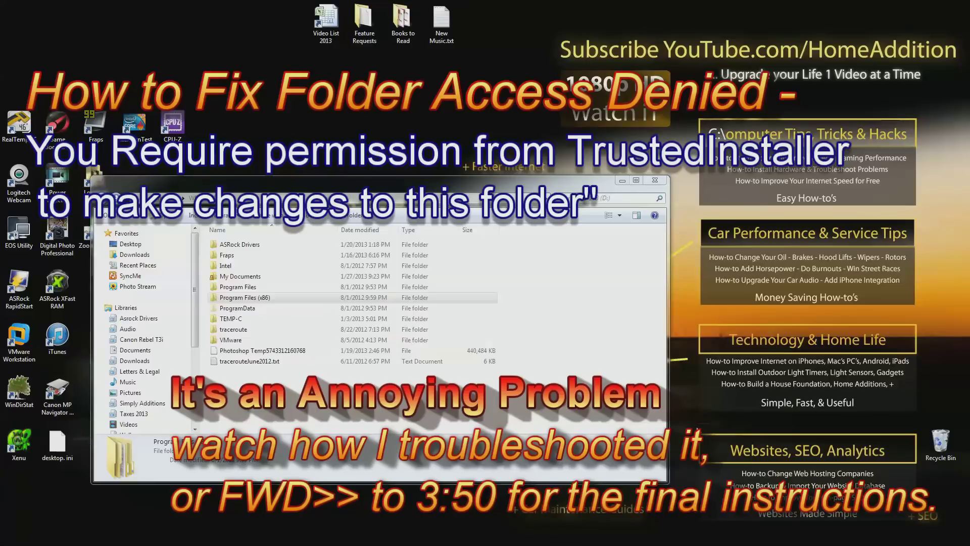
Select the Program Files (x86) folder in the WD 1TB (D:) listing.
click(245, 299)
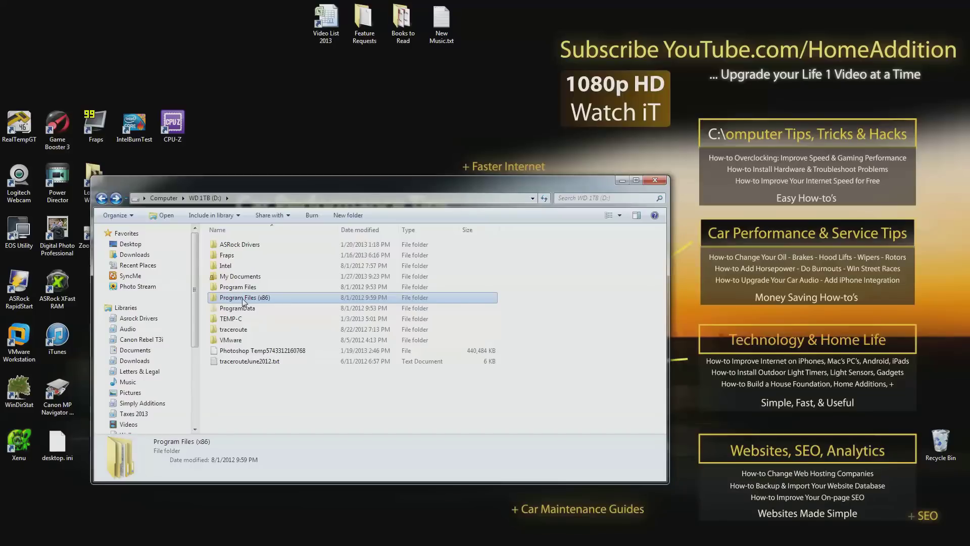
mouse_move(243, 301)
right_click(242, 298)
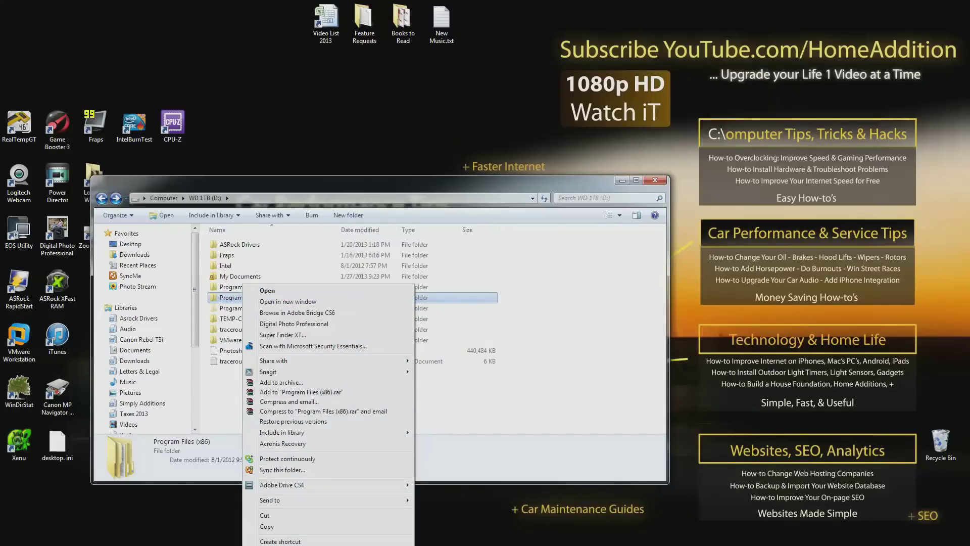
click(268, 545)
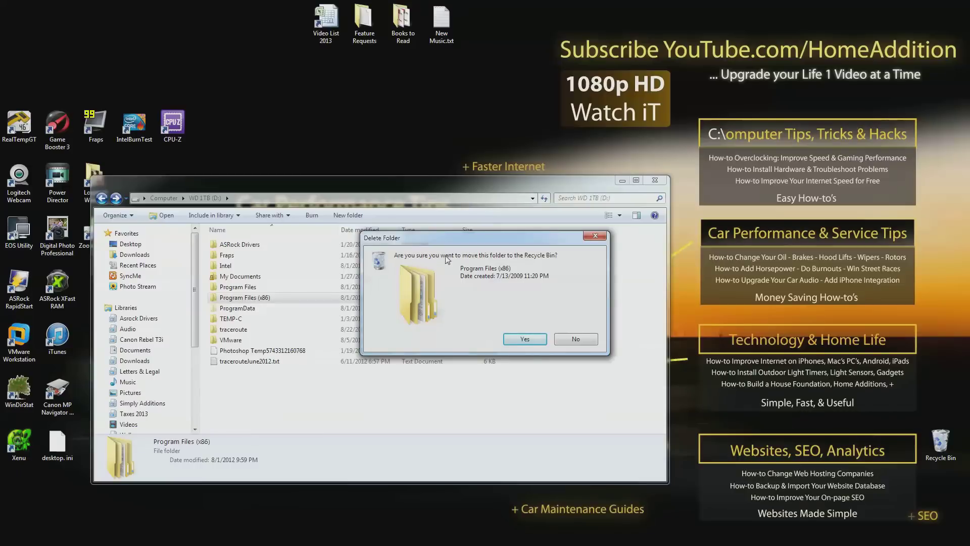
click(527, 339)
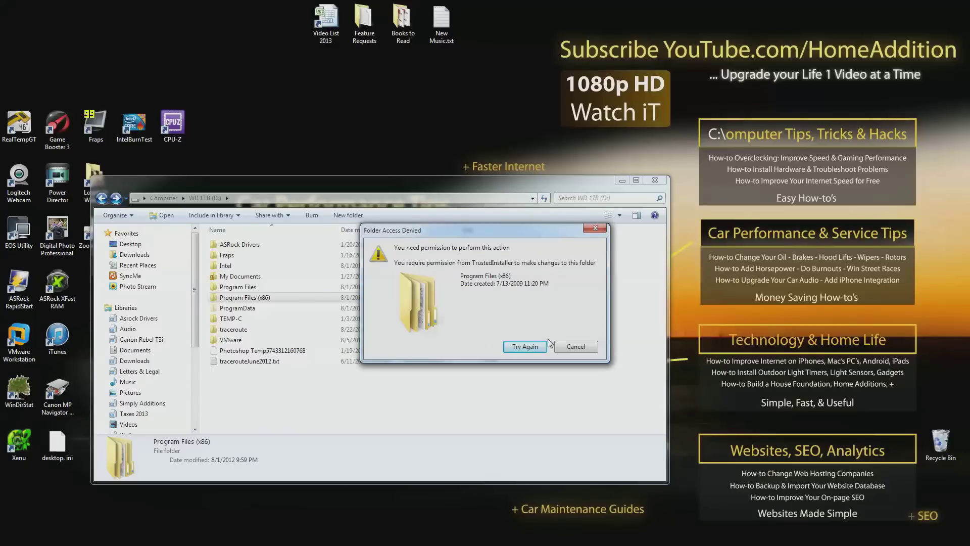
click(526, 347)
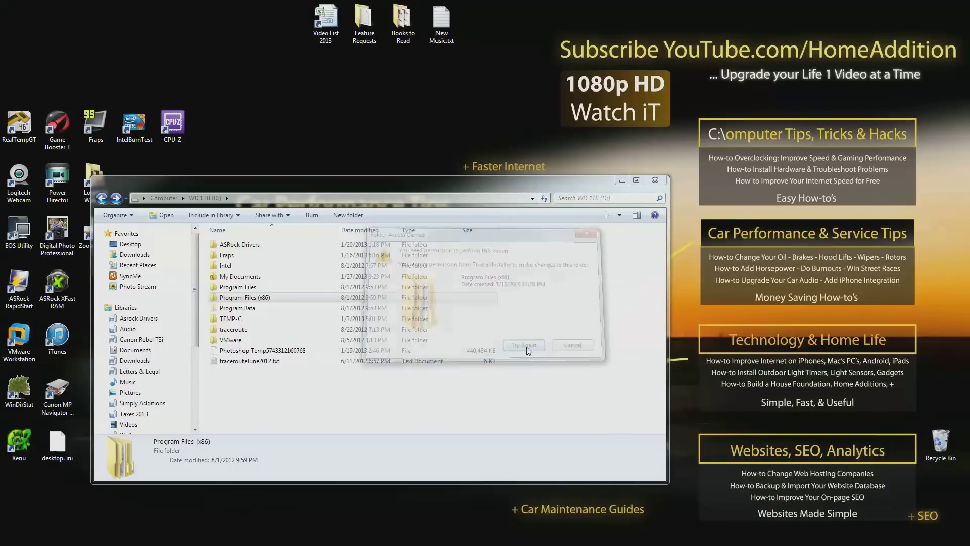
Open the Program Files (x86) Properties and show its Security tab.
right_click(230, 300)
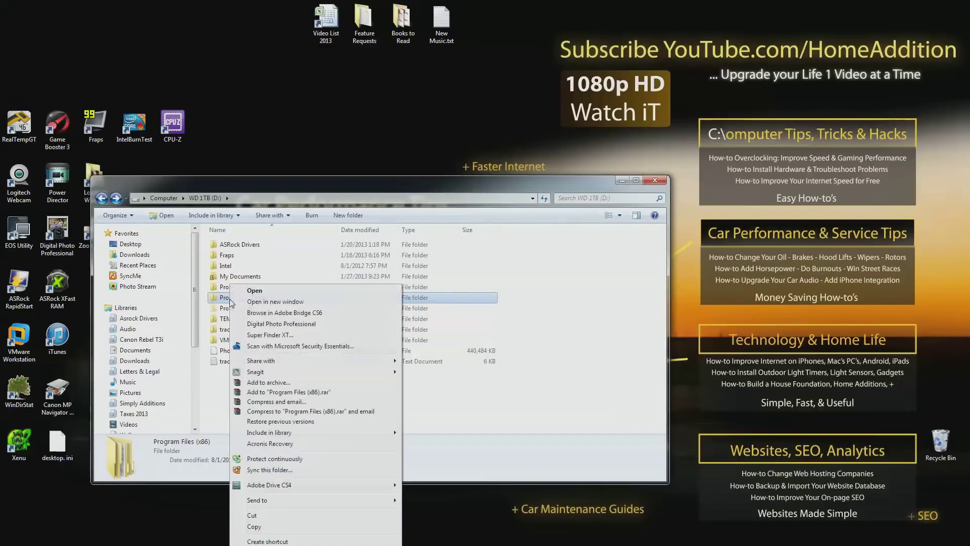
key(r)
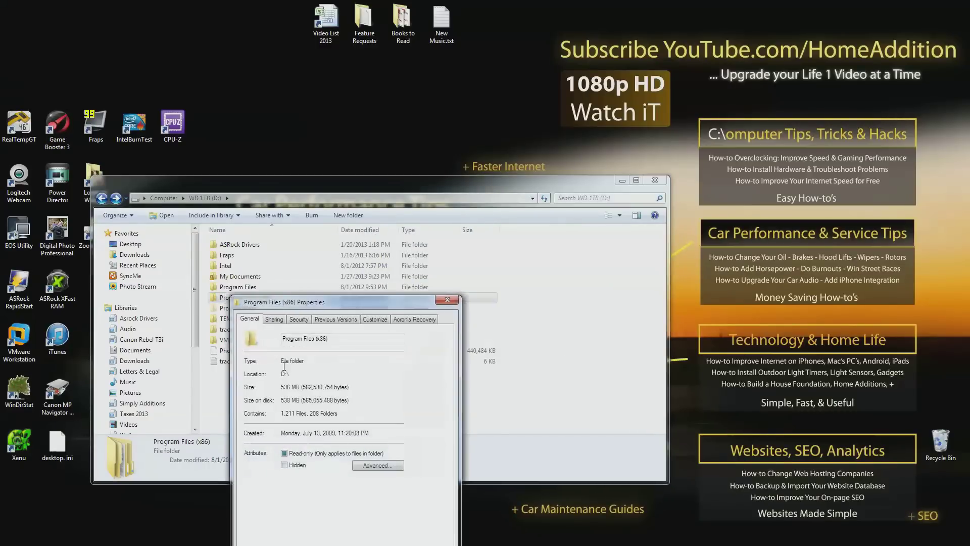
drag(283, 303, 342, 165)
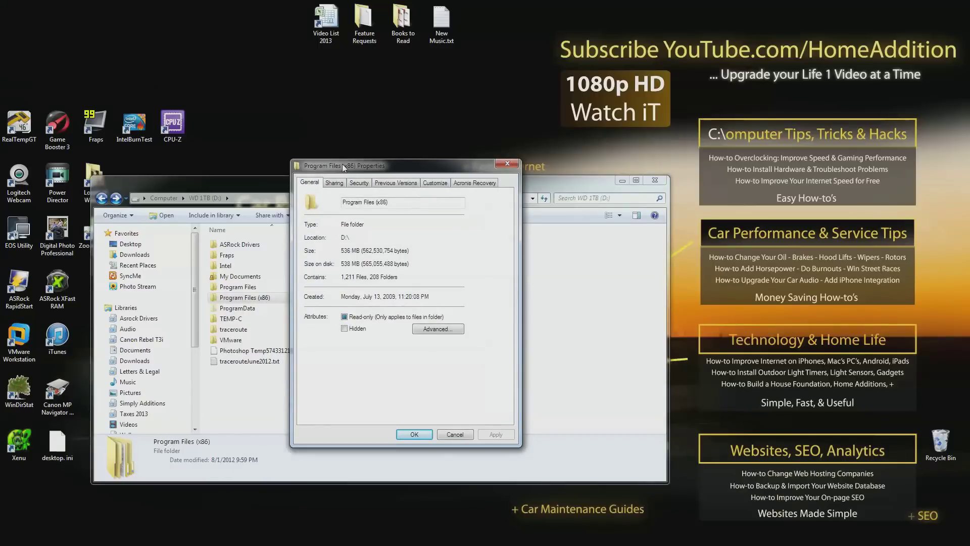
click(358, 185)
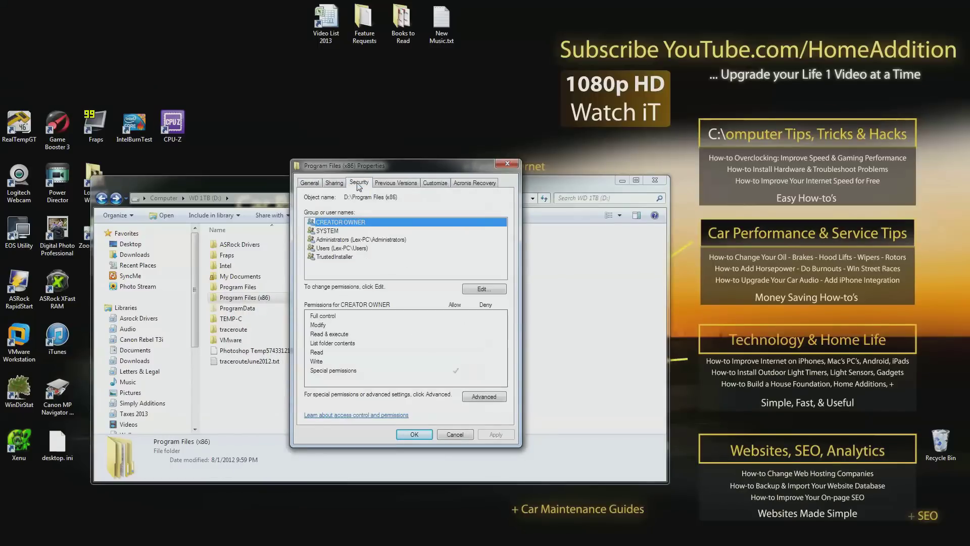
Review TrustedInstaller's and Users' permissions, and open Advanced Security Settings.
click(334, 257)
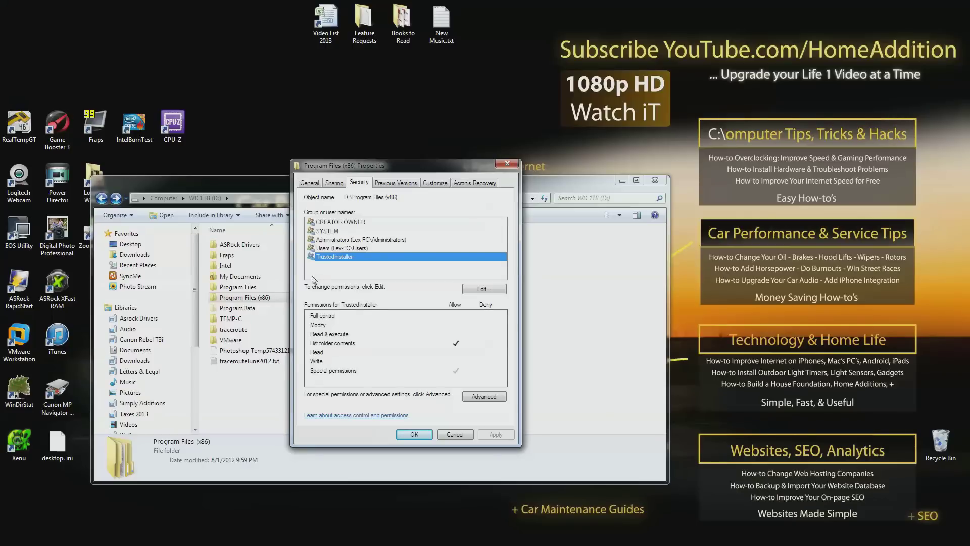
click(331, 248)
click(338, 257)
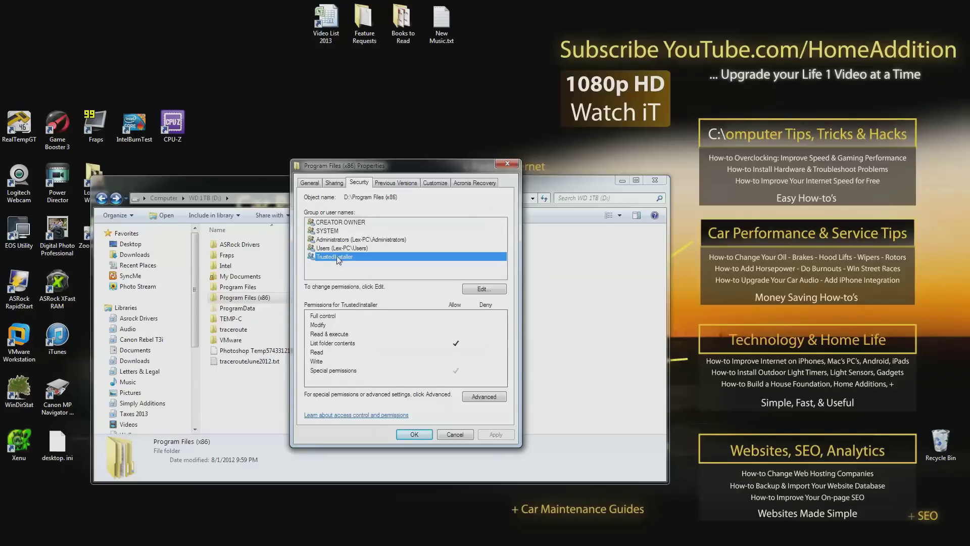
click(479, 398)
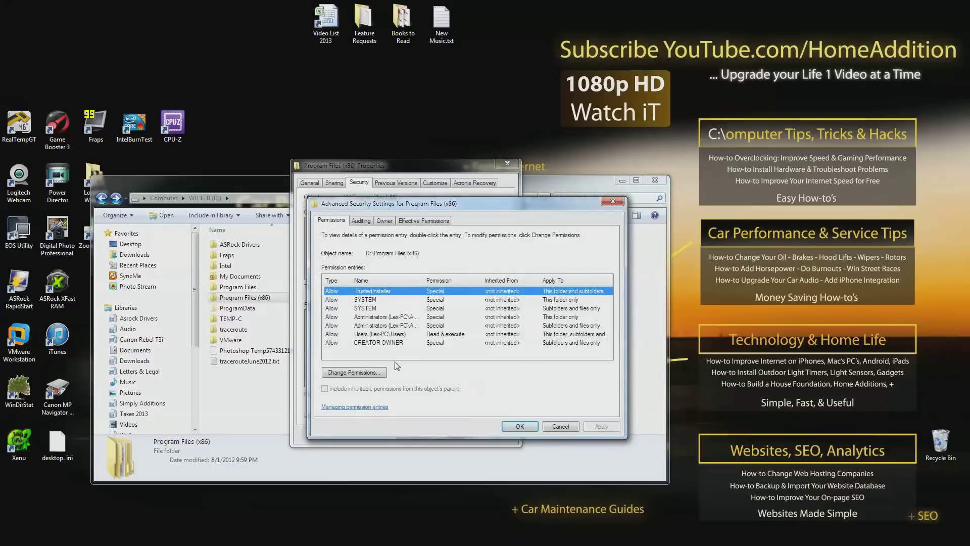
Enable Change Permissions and open the Users group's permission entry for editing.
click(382, 336)
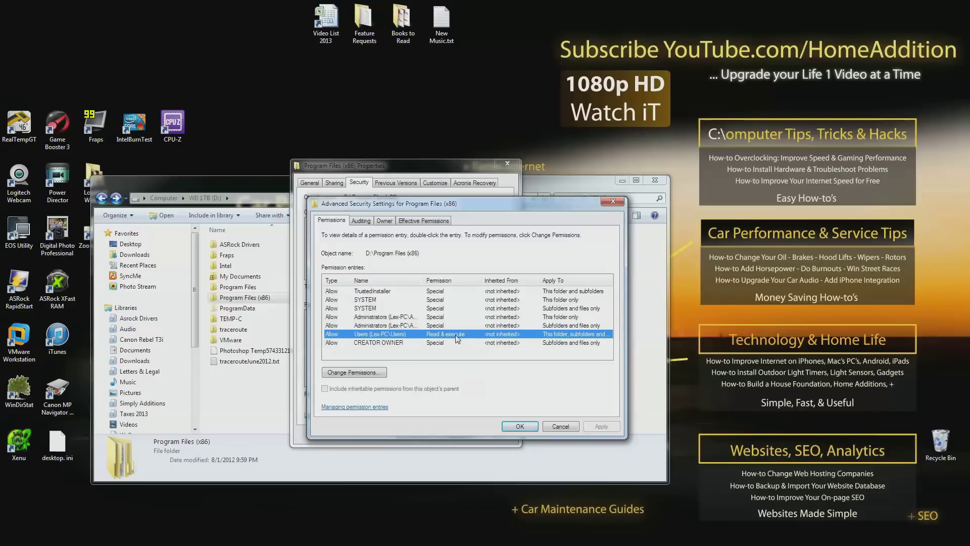
click(363, 373)
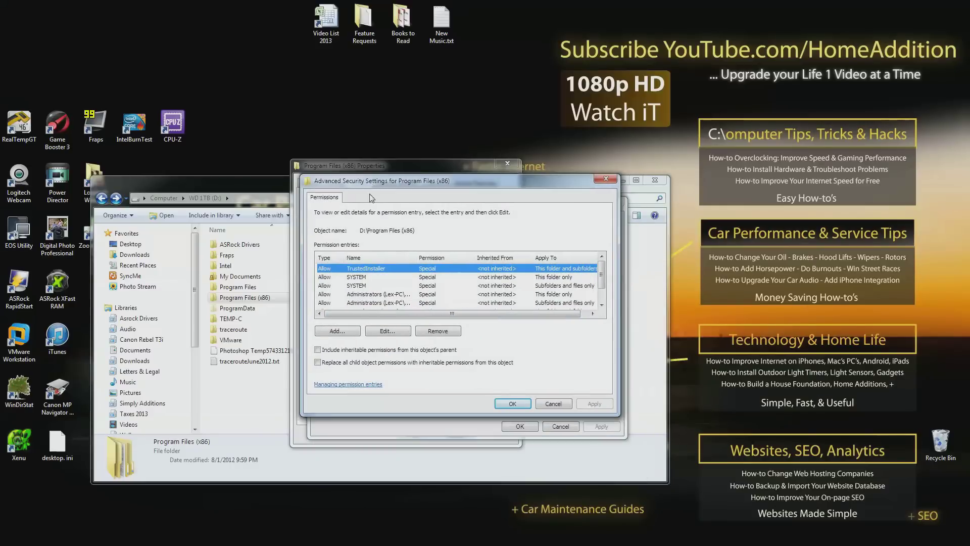
click(384, 297)
drag(602, 275, 601, 286)
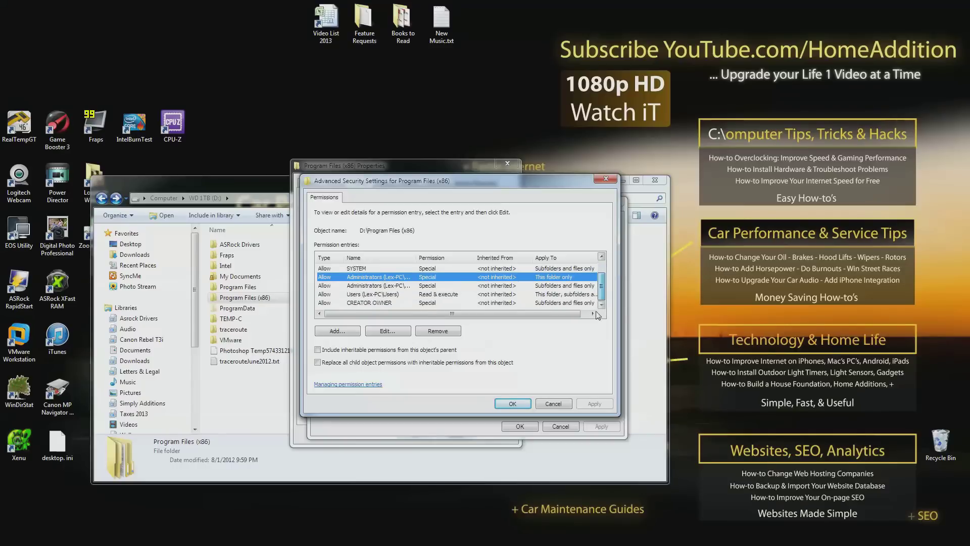
click(405, 297)
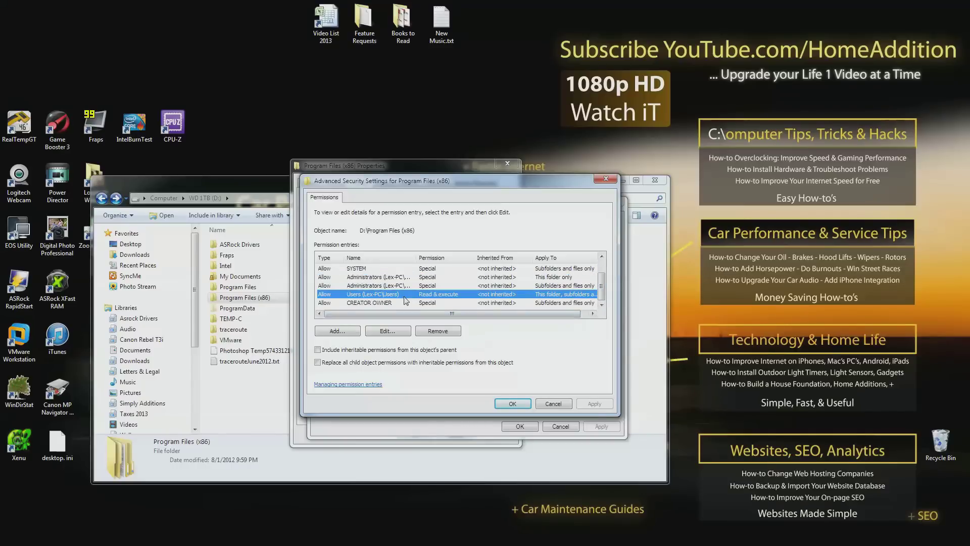
click(390, 335)
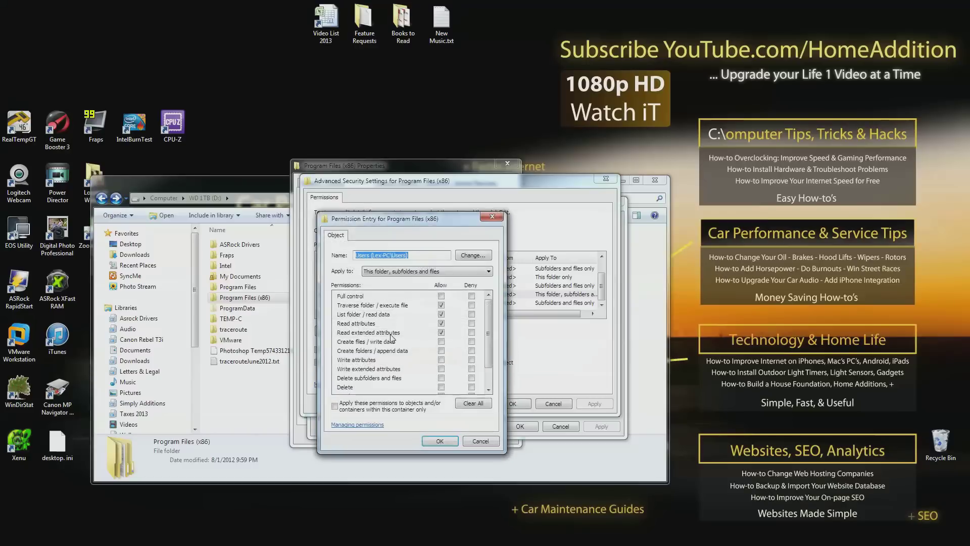
Allow Users Full control for objects within, and enable replacing all child object permissions.
click(442, 297)
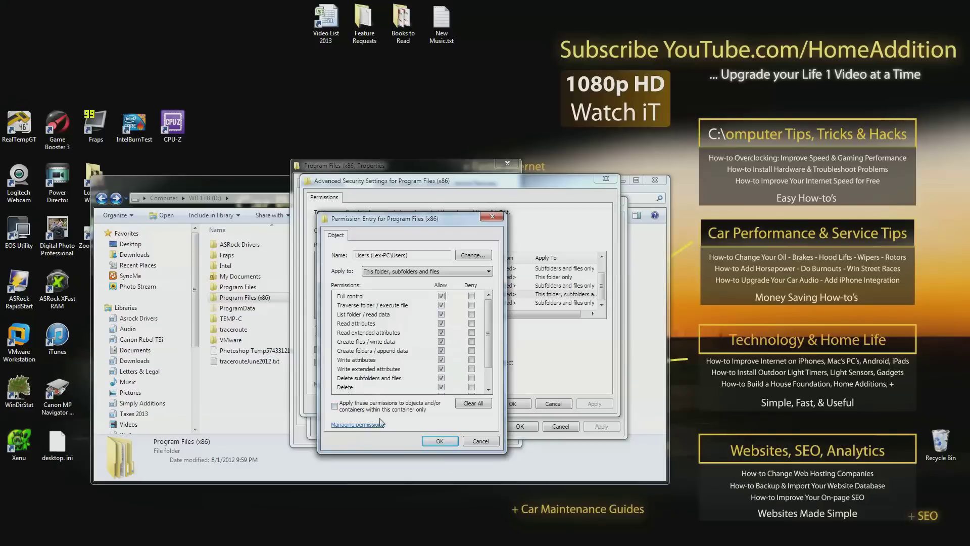
click(335, 406)
click(438, 447)
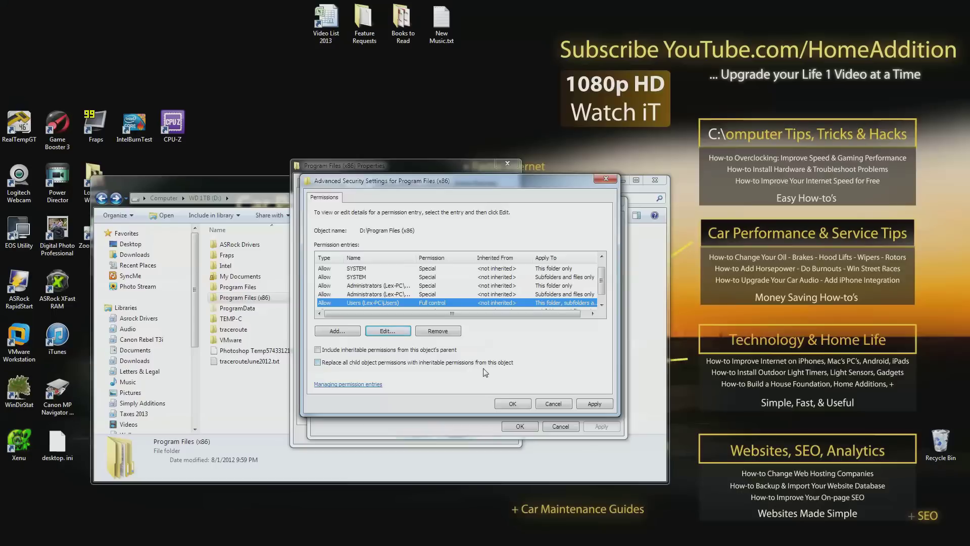
click(318, 363)
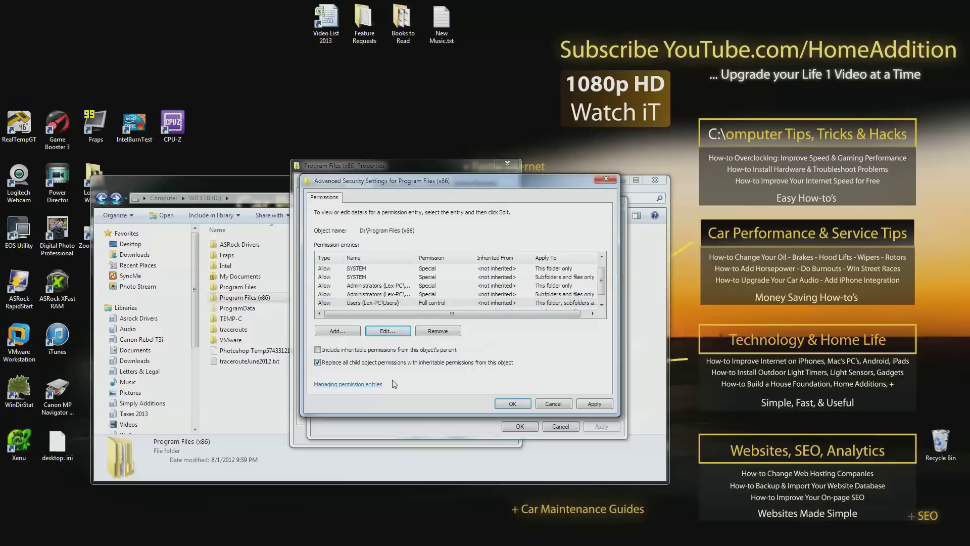
Apply the Users Full control change twice, dismissing the resulting Access denied errors and warnings.
click(513, 404)
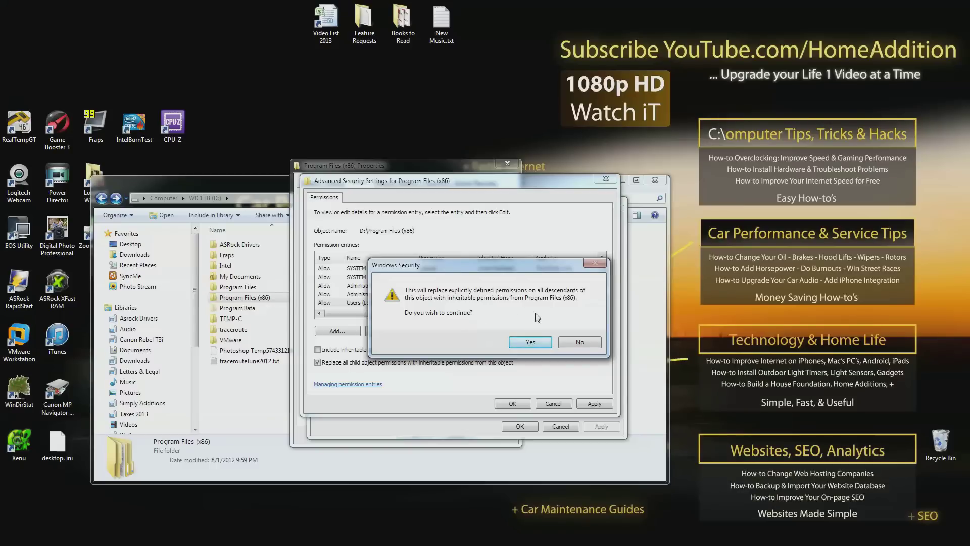
click(538, 347)
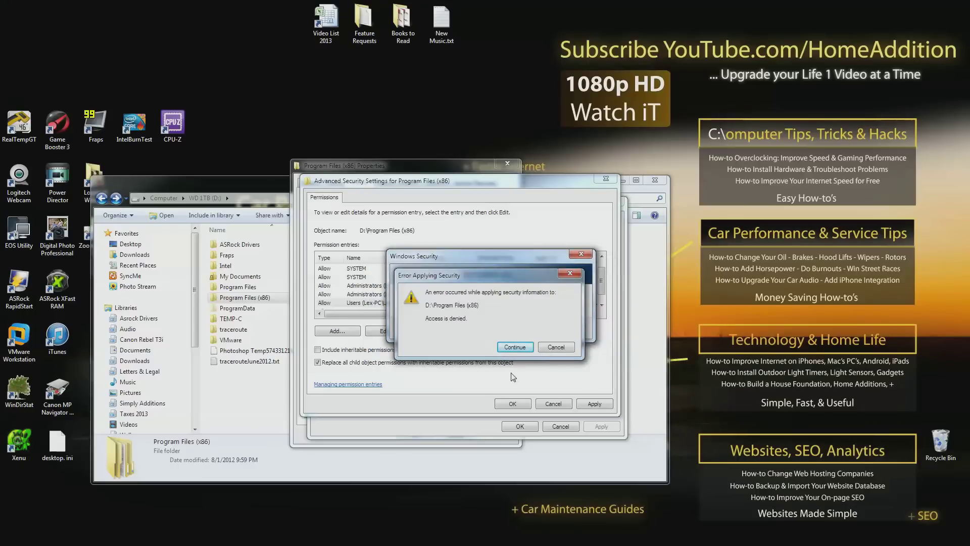
click(513, 348)
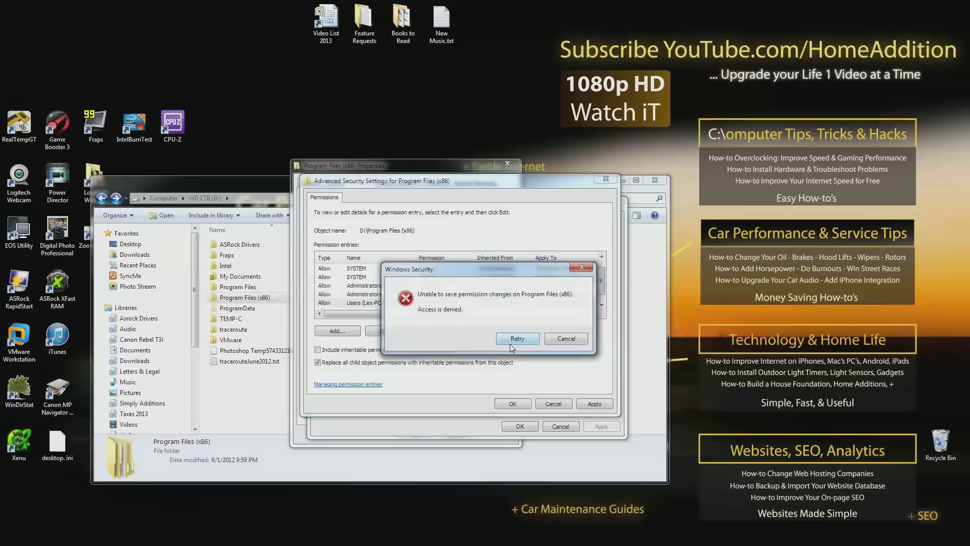
click(510, 344)
click(514, 403)
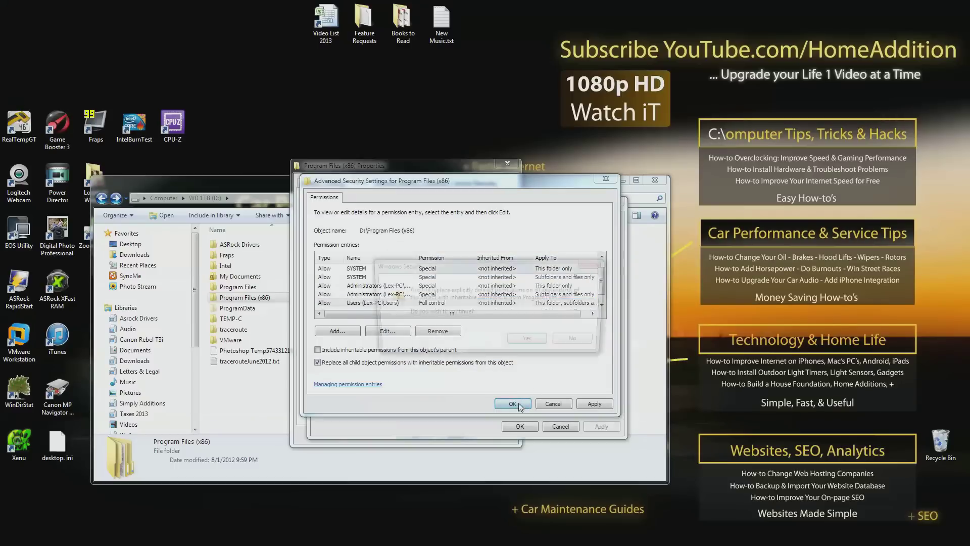
click(527, 344)
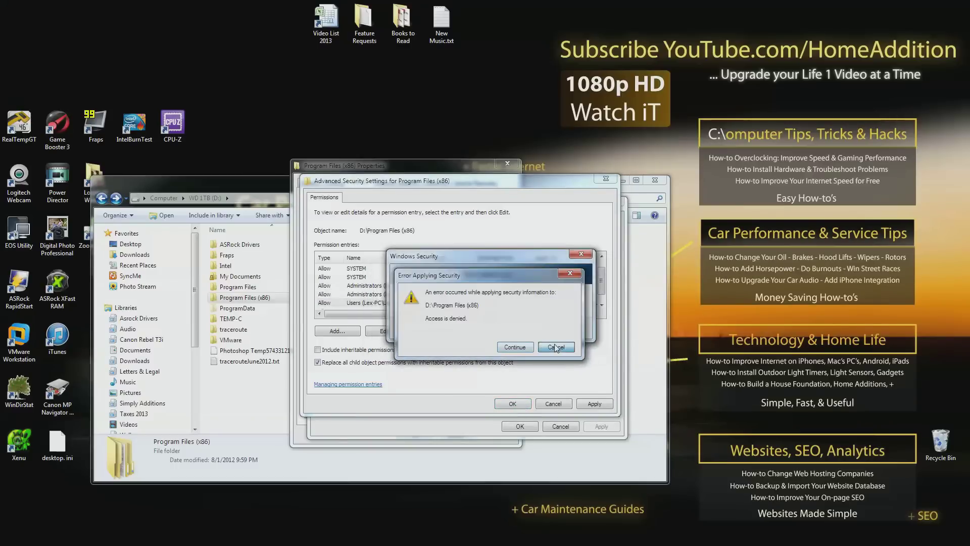
click(556, 347)
click(579, 347)
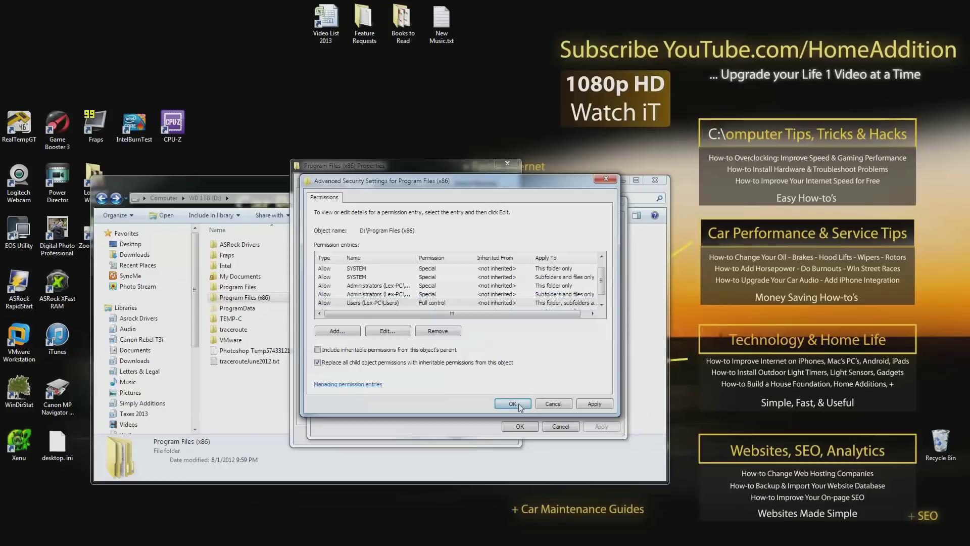
Retry once more, dismiss the Access denied error, and close Advanced Security Settings and Properties.
click(518, 403)
click(527, 343)
click(556, 347)
click(580, 345)
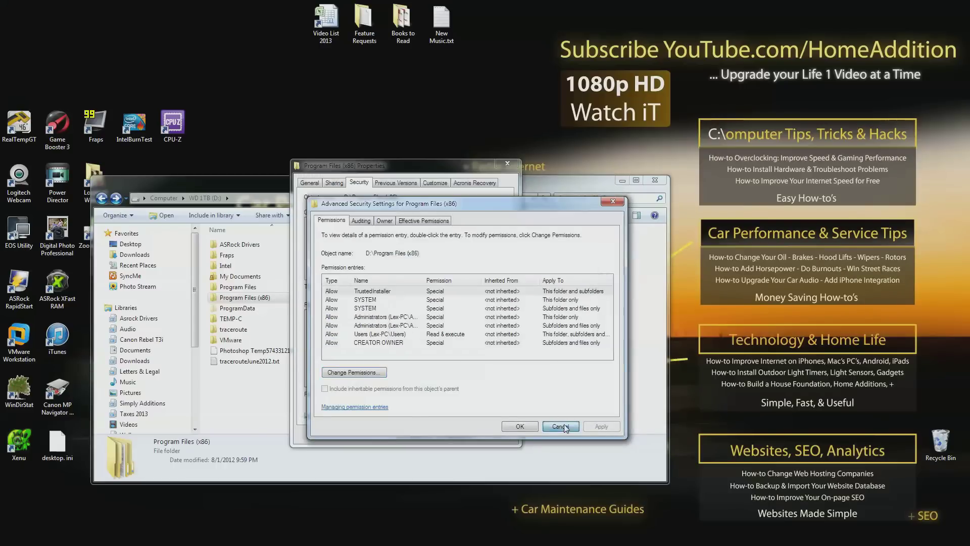
click(551, 427)
click(455, 434)
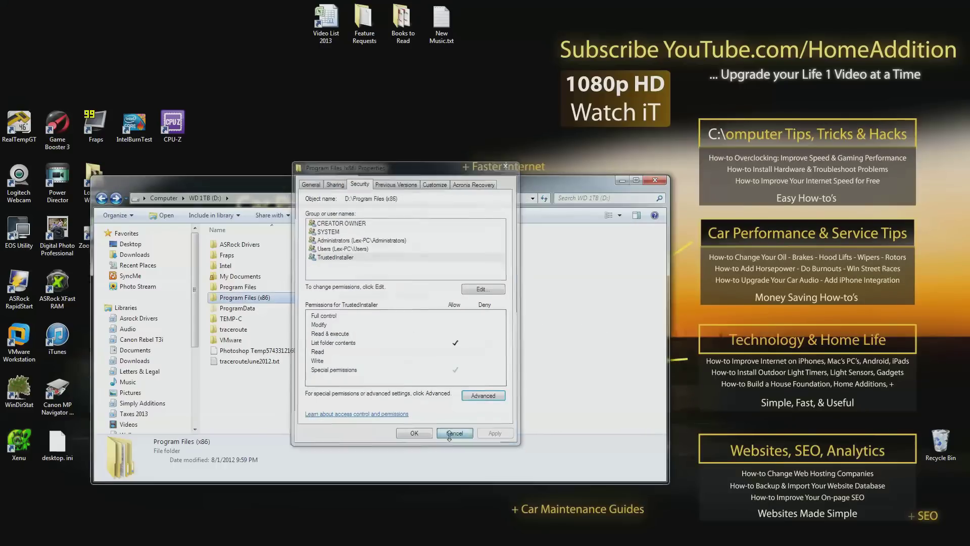
Reopen Program Files (x86) Properties and open the Security permissions editor.
right_click(246, 300)
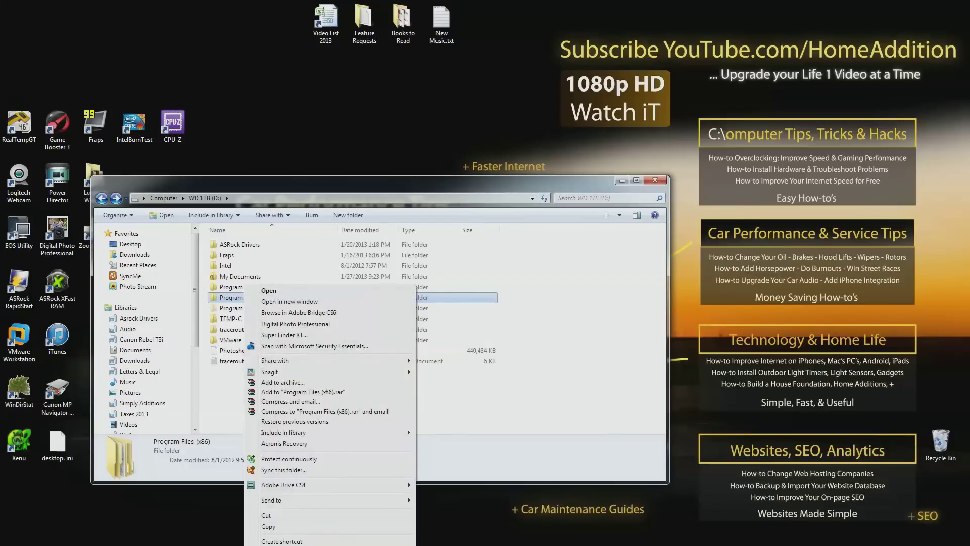
key(r)
click(289, 320)
click(313, 320)
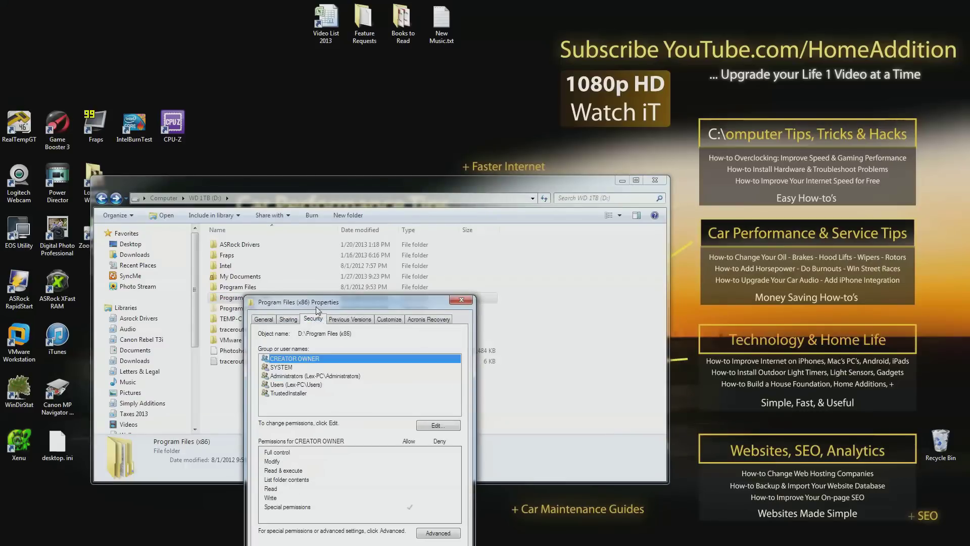
drag(318, 304, 343, 223)
click(339, 303)
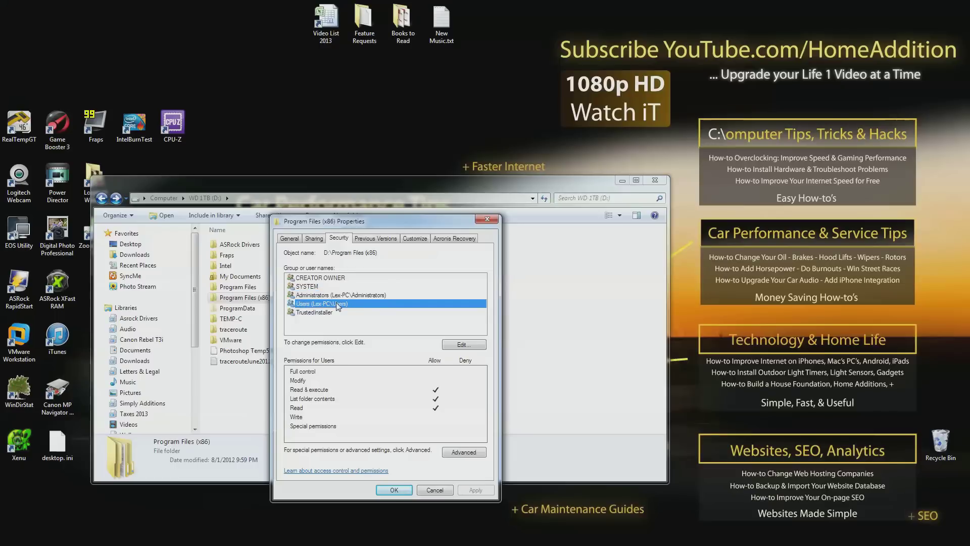
click(463, 344)
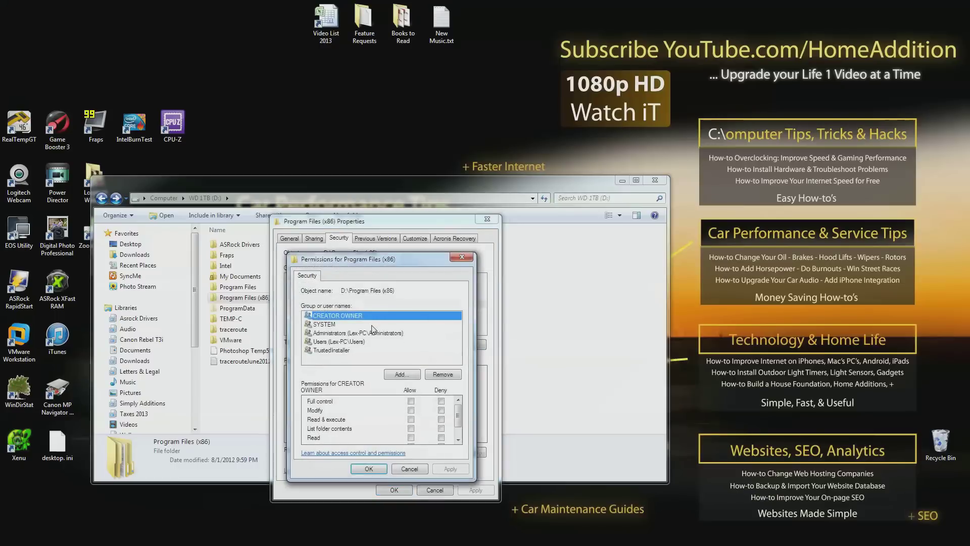
Allow Users Full control and apply, dismiss both Access denied errors, and close the dialogs.
click(341, 342)
click(411, 401)
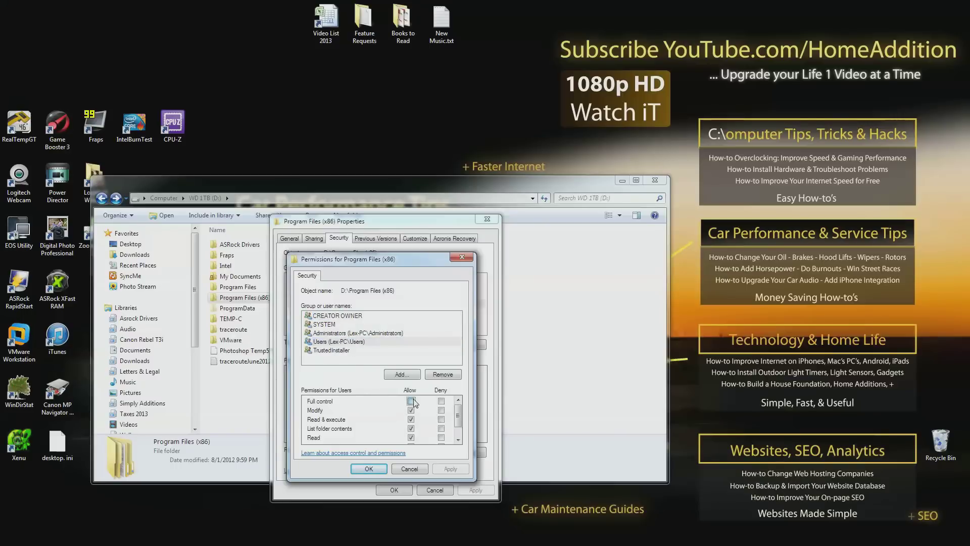
click(451, 469)
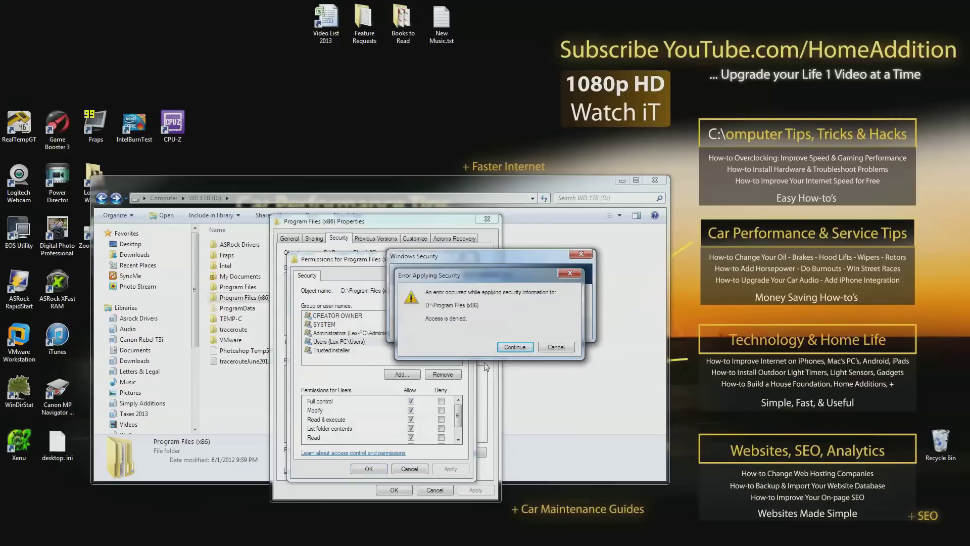
click(516, 349)
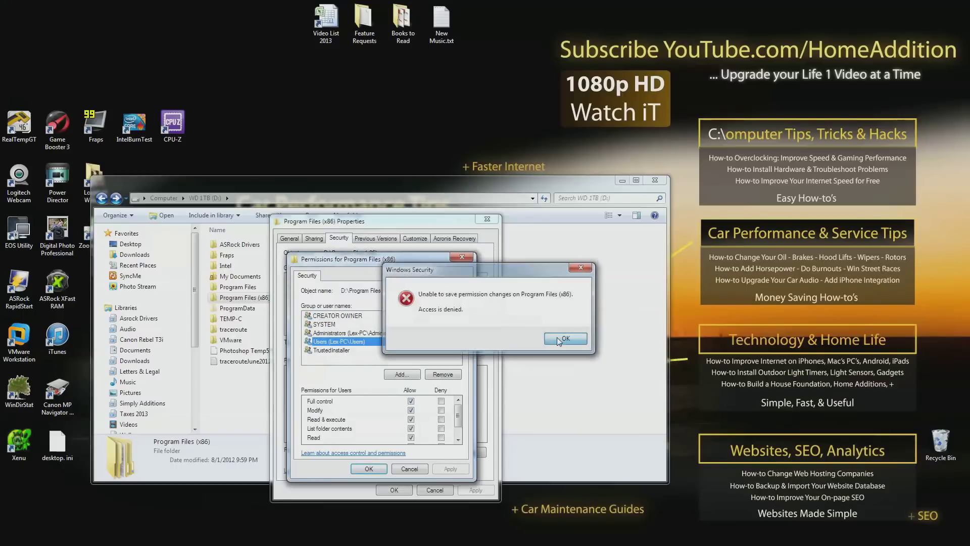
click(557, 337)
click(409, 468)
click(435, 490)
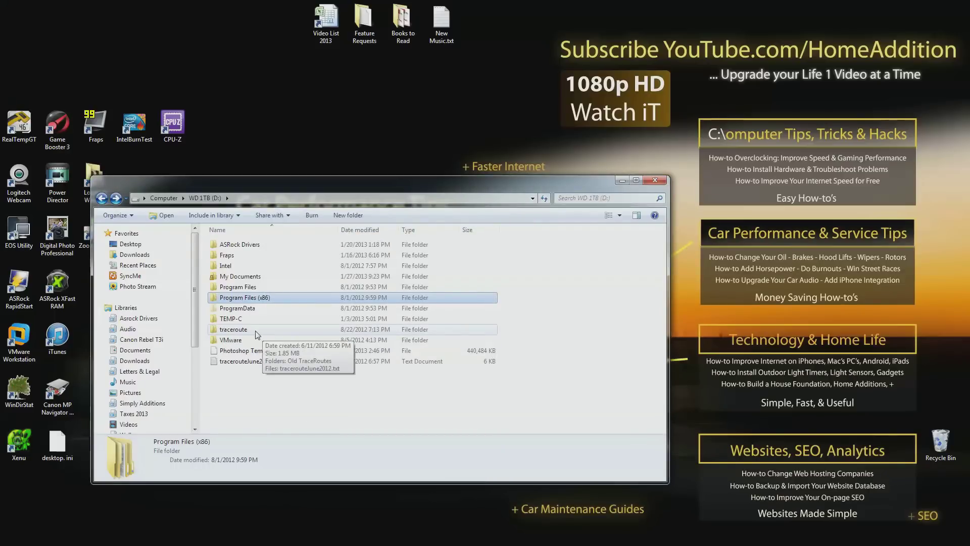
Cancel an accidental folder drag and bring up the Program Files (x86) context menu.
drag(255, 343, 242, 297)
key(Escape)
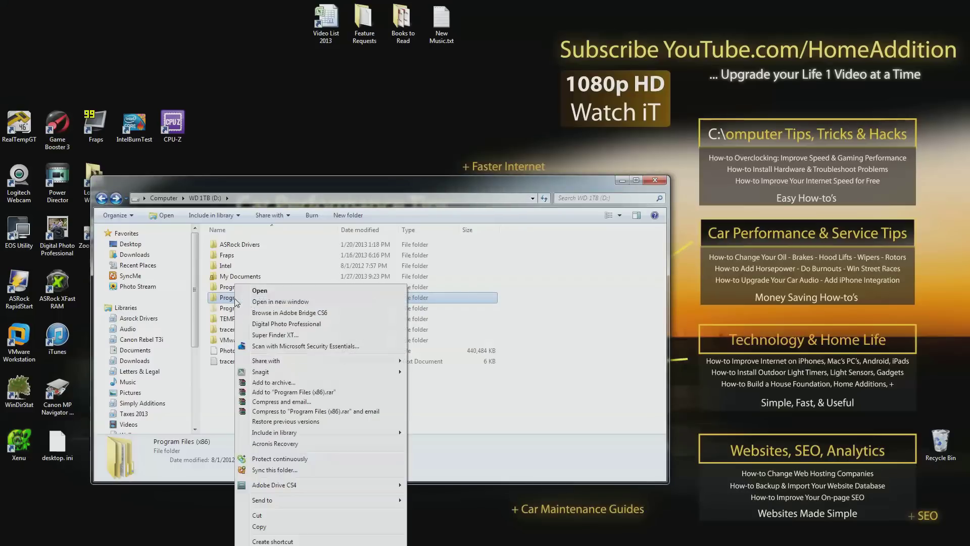
right_click(237, 299)
Open the Owner tab of the folder's Advanced Security Settings.
key(r)
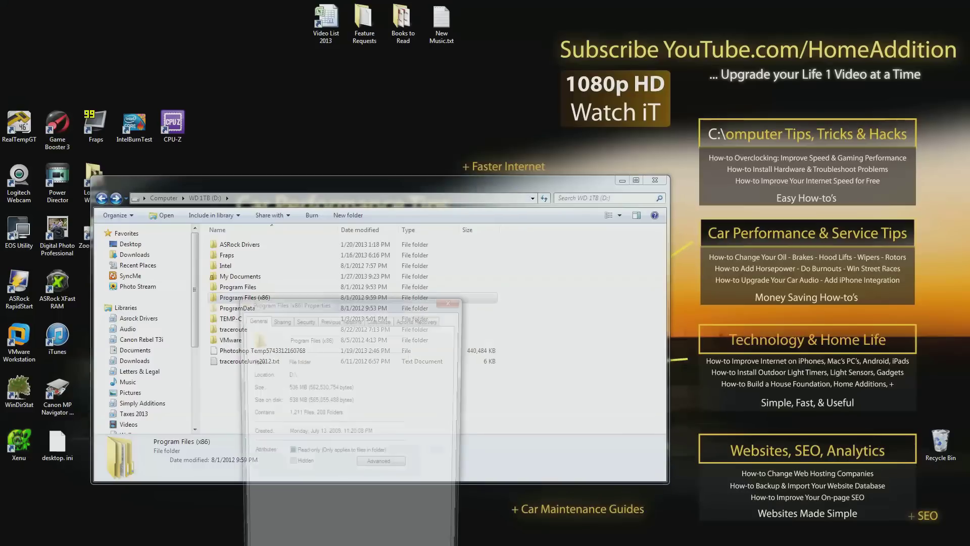
click(304, 319)
drag(323, 301, 351, 225)
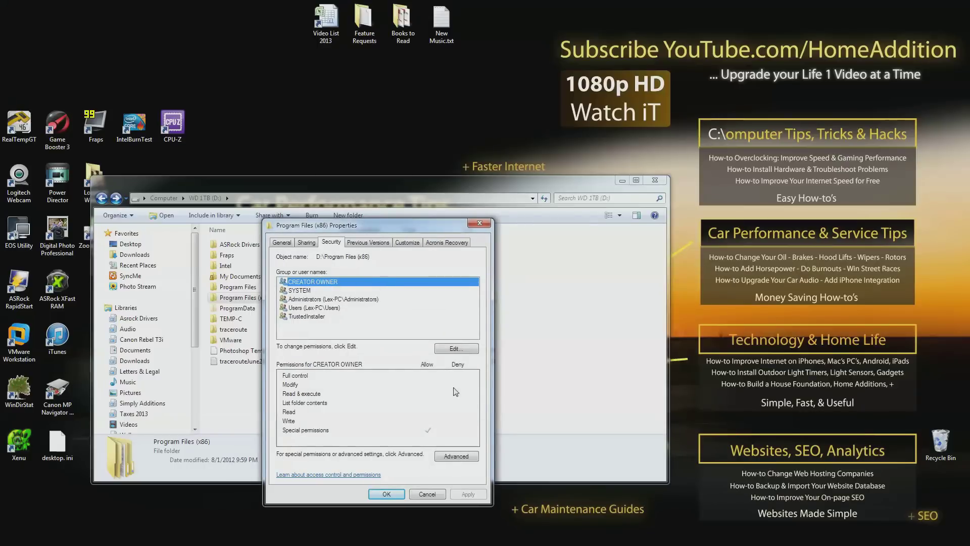
click(456, 458)
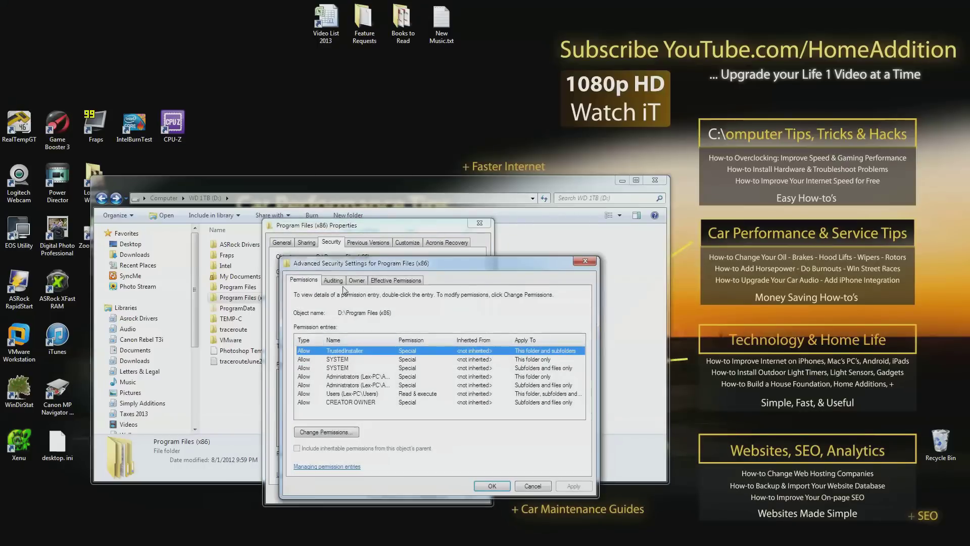
click(357, 281)
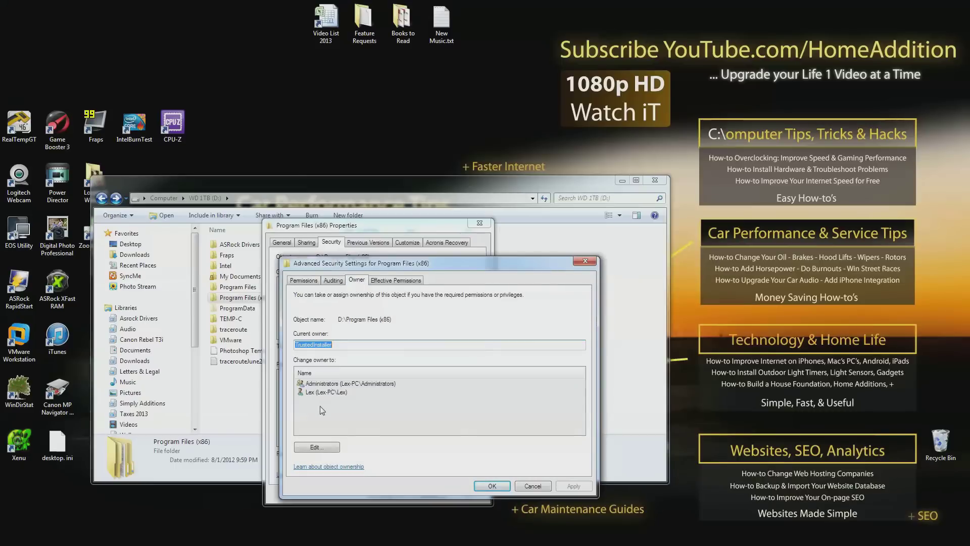
Set your own account as owner, replacing owner on subcontainers and objects, and apply.
click(322, 448)
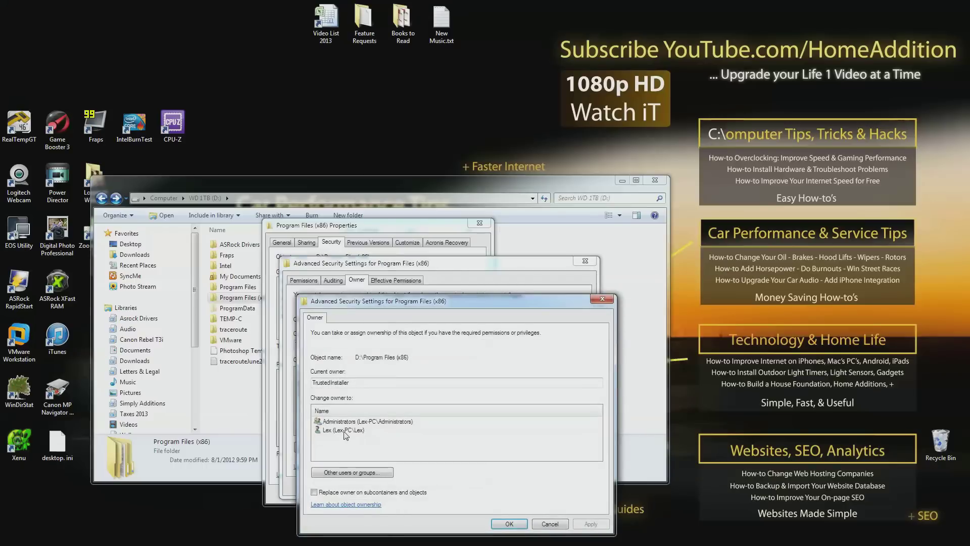
click(346, 431)
click(314, 492)
click(590, 524)
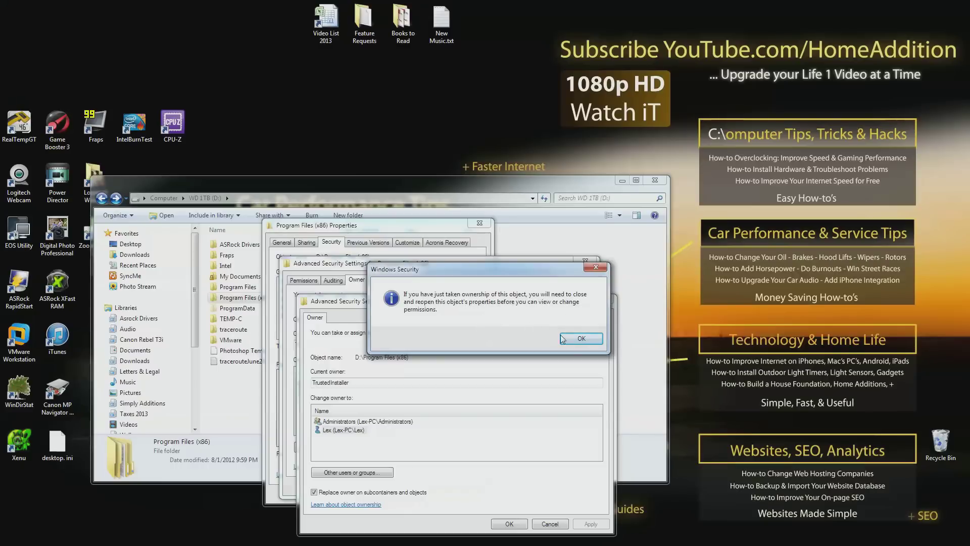
click(582, 339)
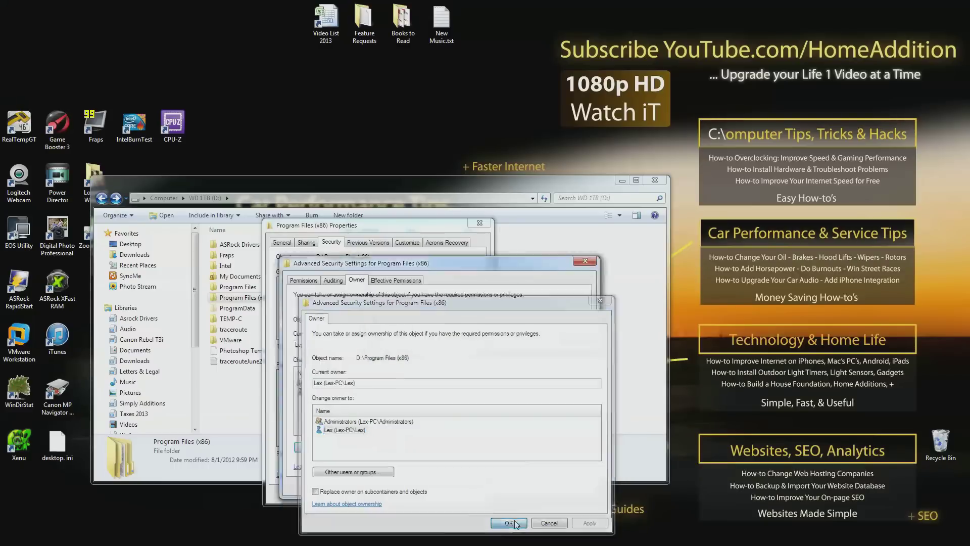
Close the owner, advanced security and properties windows, reopening the folder's context menu.
click(510, 524)
click(492, 485)
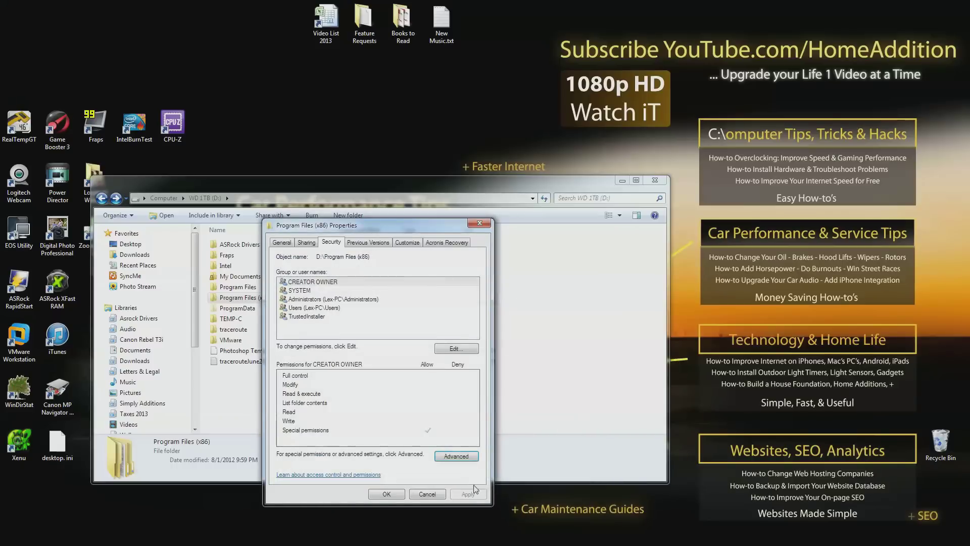
click(411, 497)
right_click(256, 300)
Grant the Users group Full control in the Security editor, apply successfully, and close Properties.
click(286, 454)
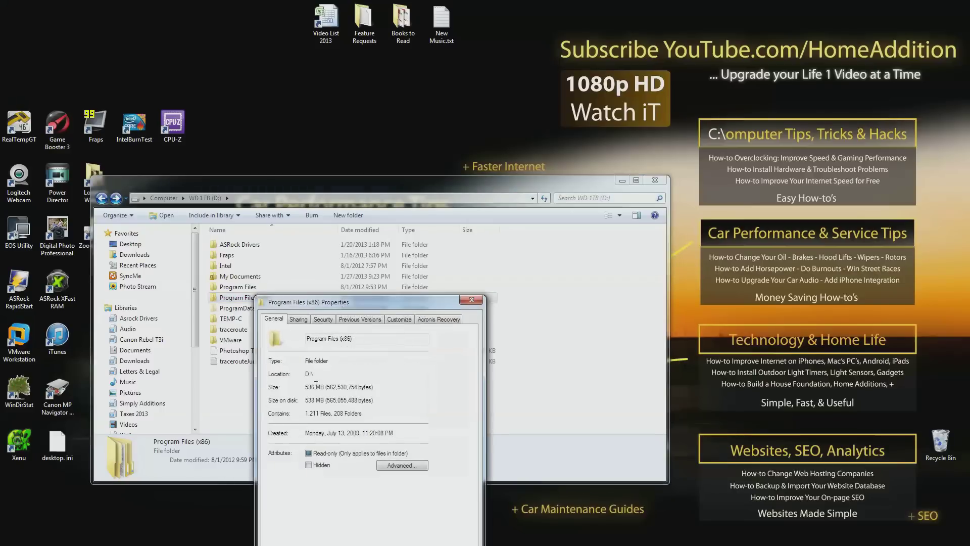
click(321, 287)
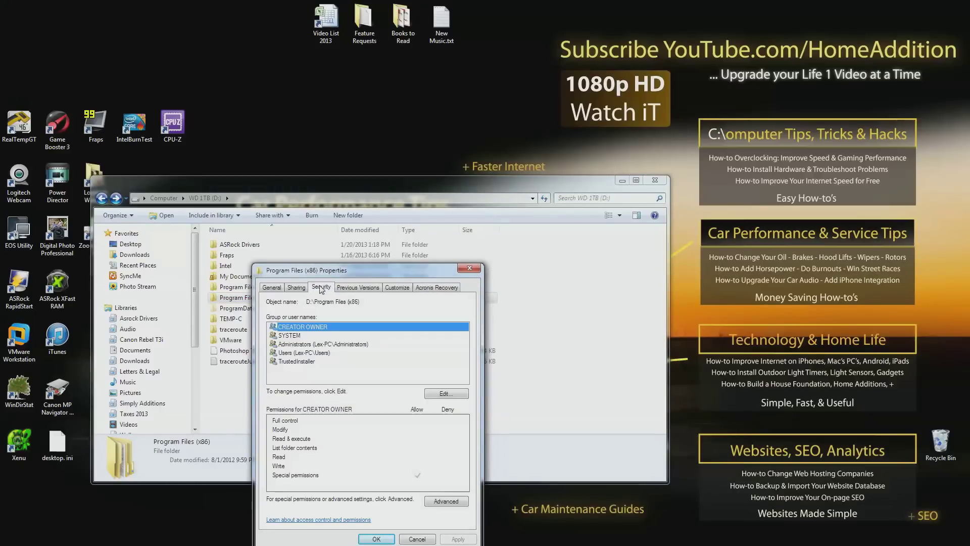
click(305, 353)
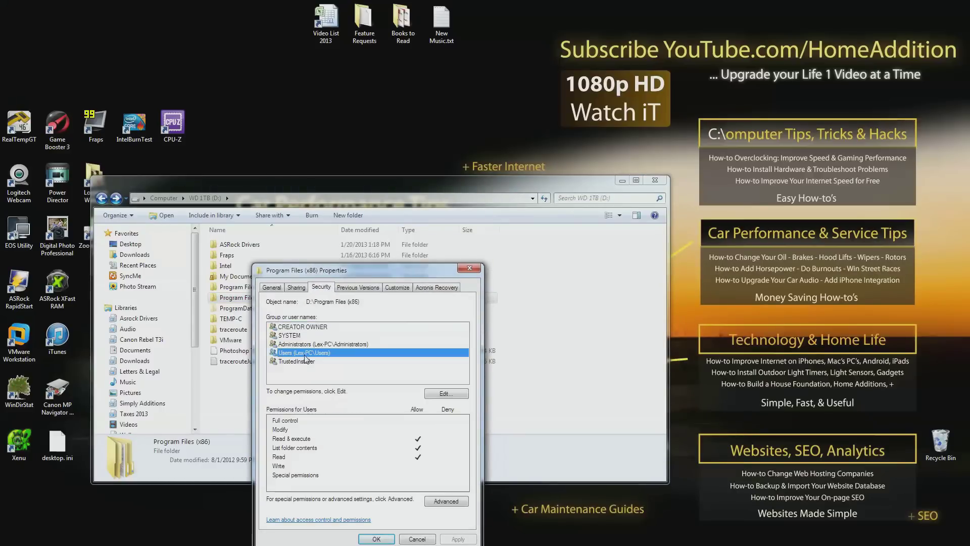
click(445, 393)
click(343, 399)
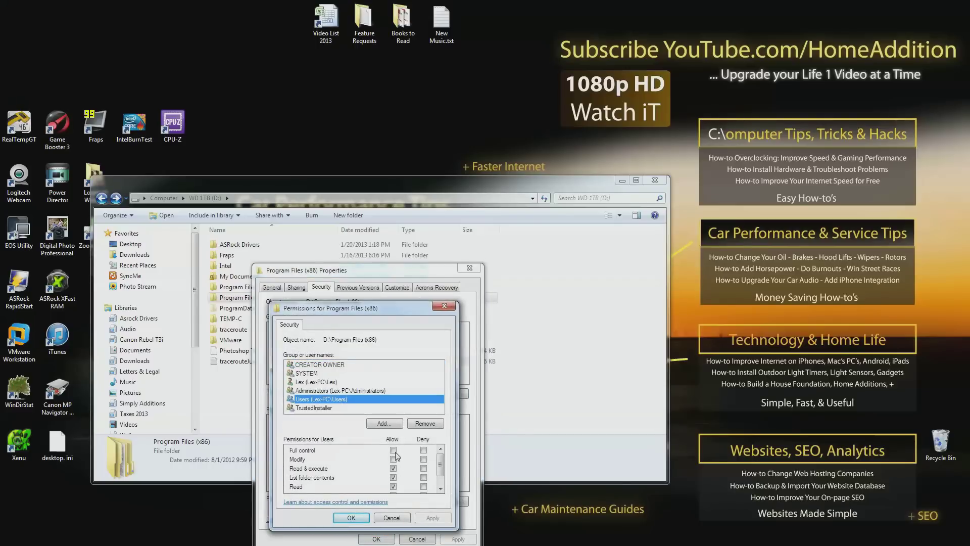
click(393, 449)
click(434, 519)
click(349, 520)
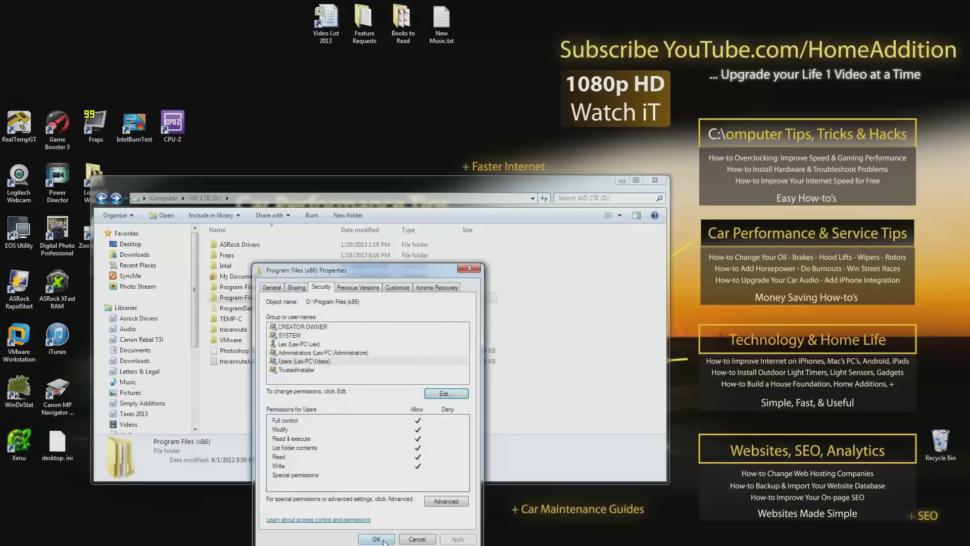
click(382, 540)
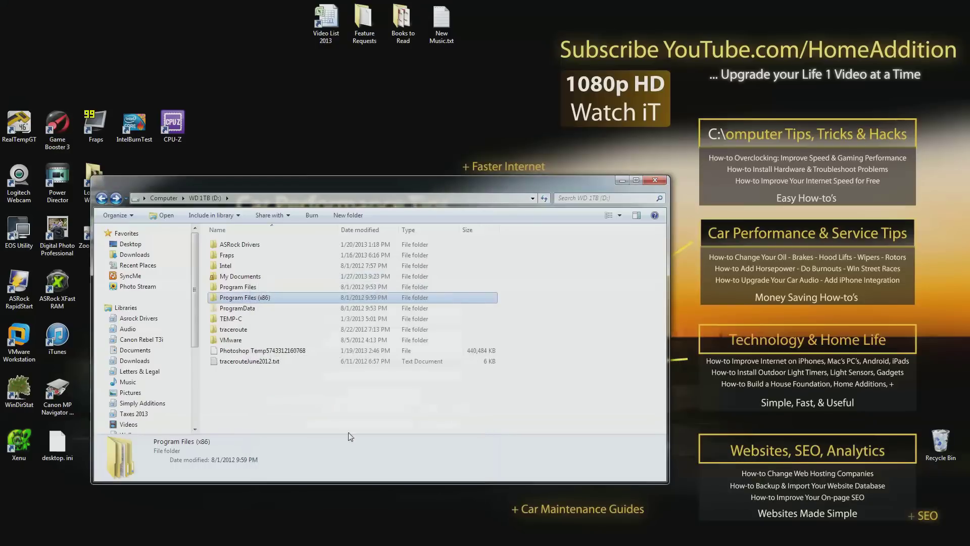
click(245, 300)
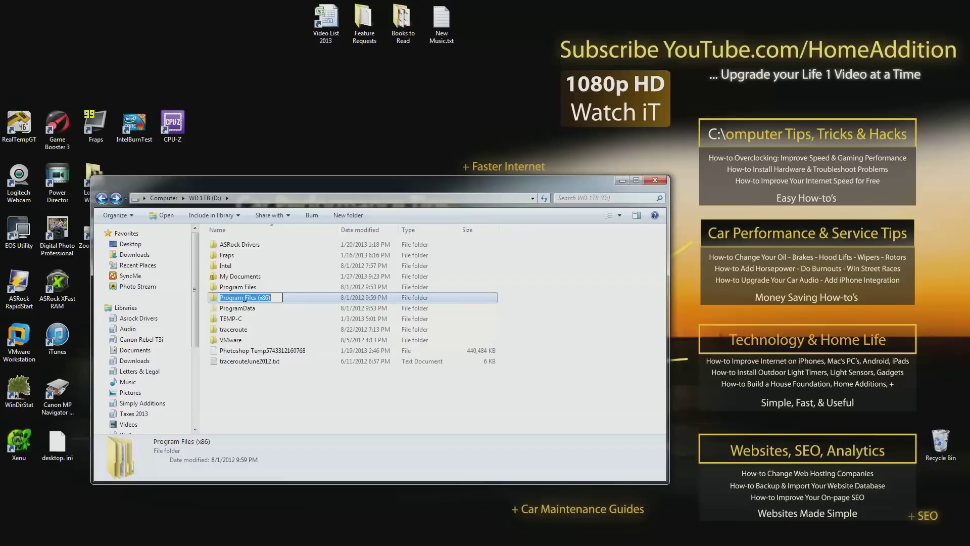
click(372, 396)
click(234, 300)
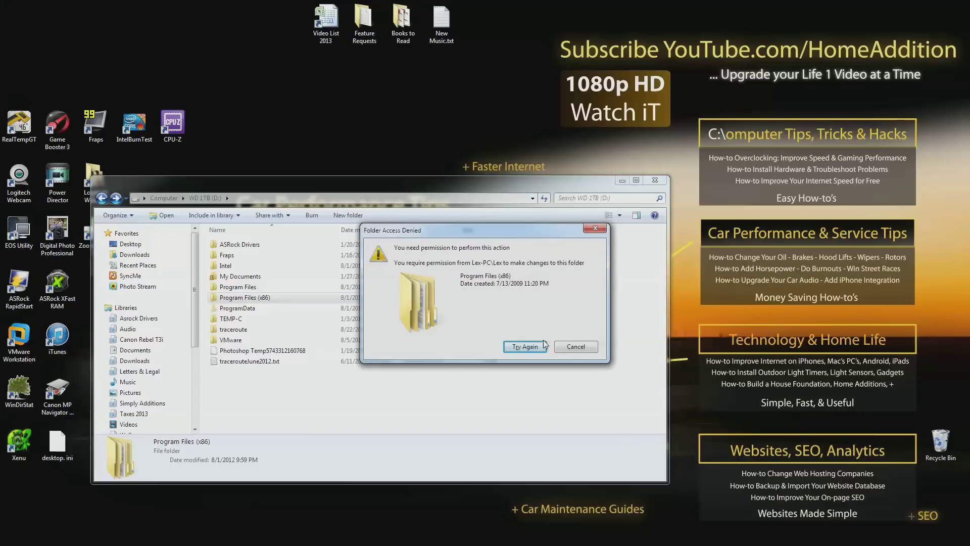
click(577, 346)
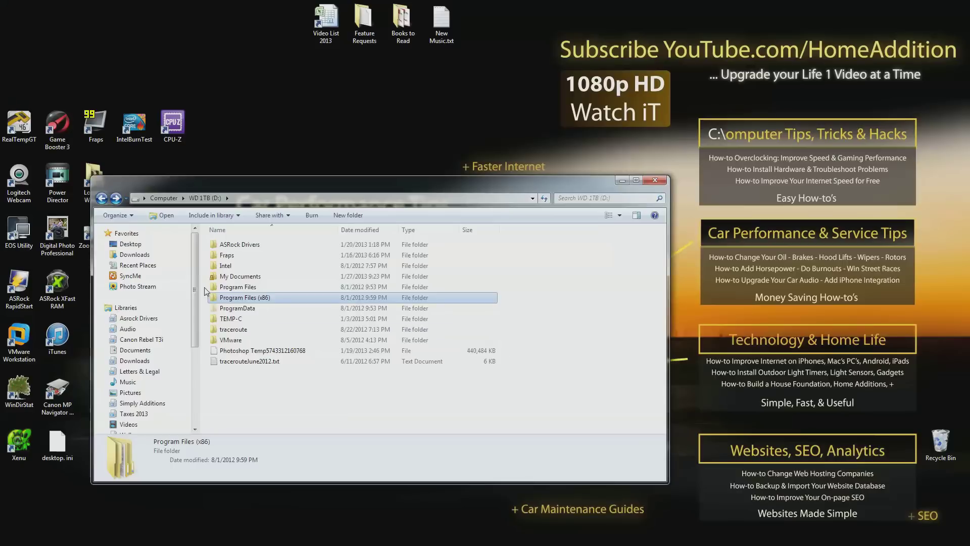
right_click(232, 300)
click(248, 526)
click(299, 319)
In Advanced Security Settings, enable Change Permissions and edit your own account's entry.
drag(302, 303, 322, 217)
click(431, 455)
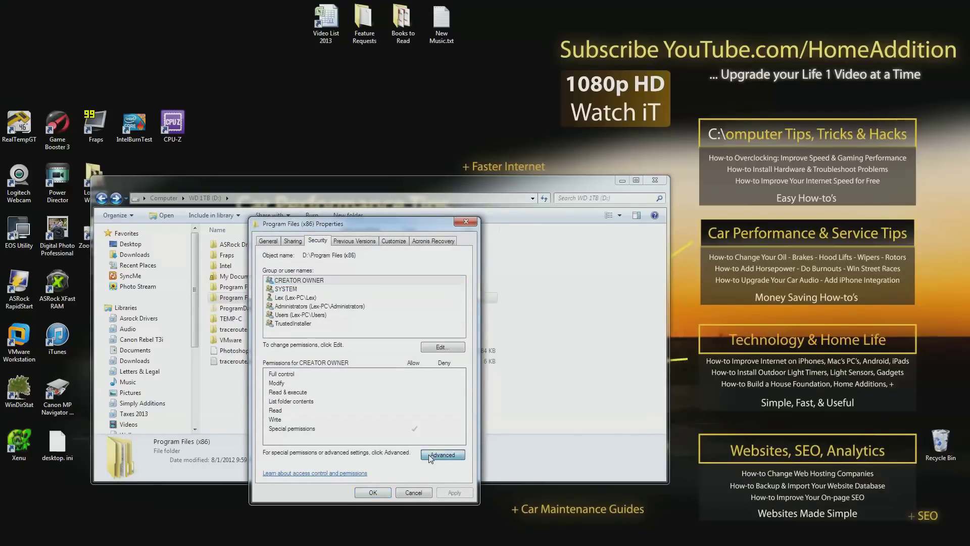
click(348, 375)
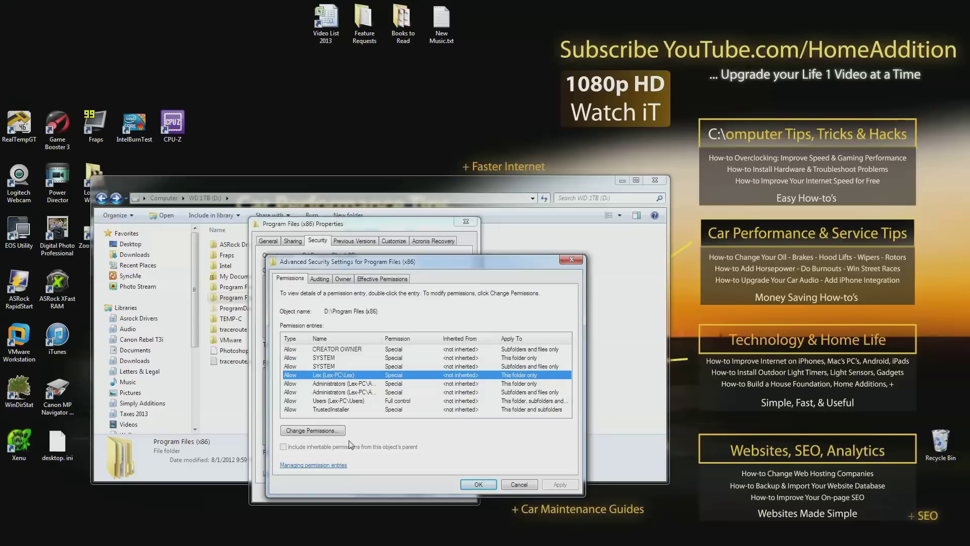
click(315, 431)
click(349, 414)
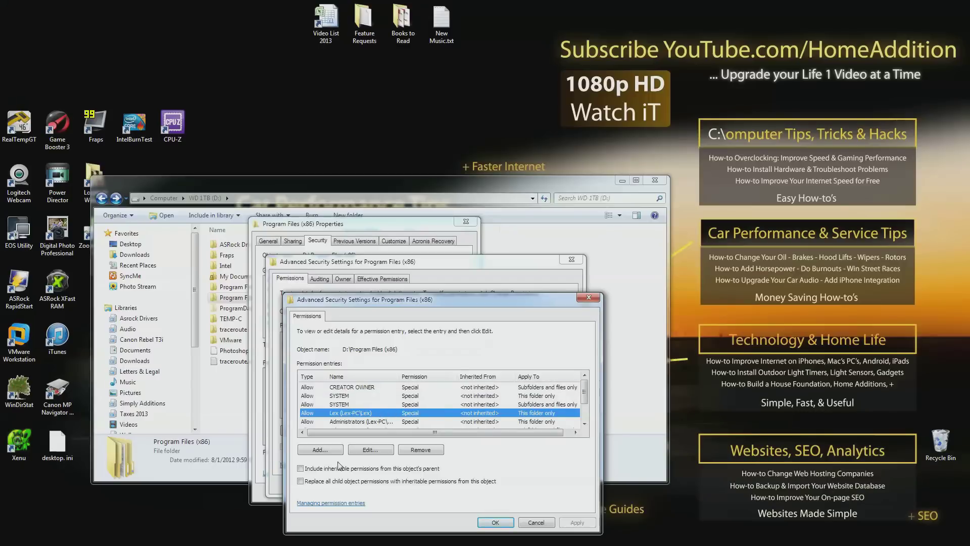
click(387, 451)
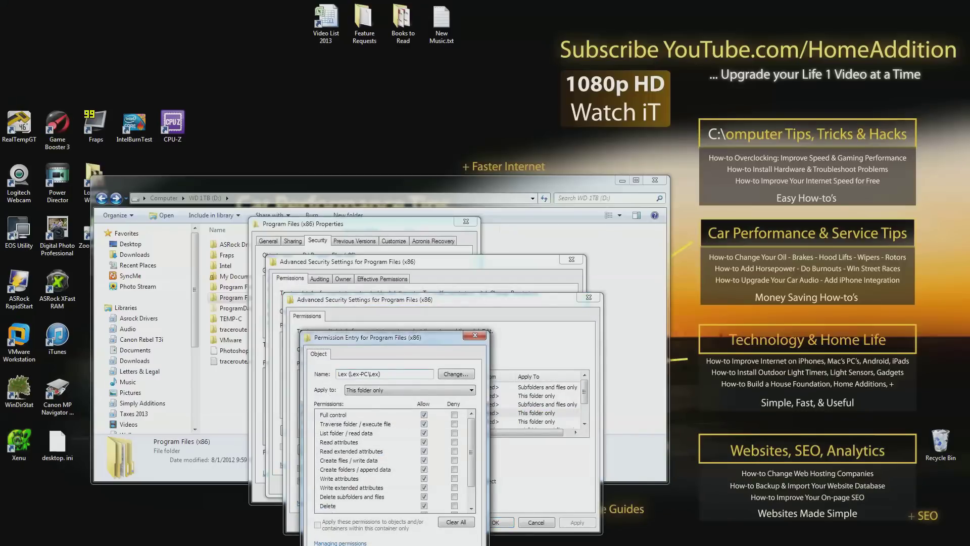
Close and reopen your account's permission entry for editing.
key(Return)
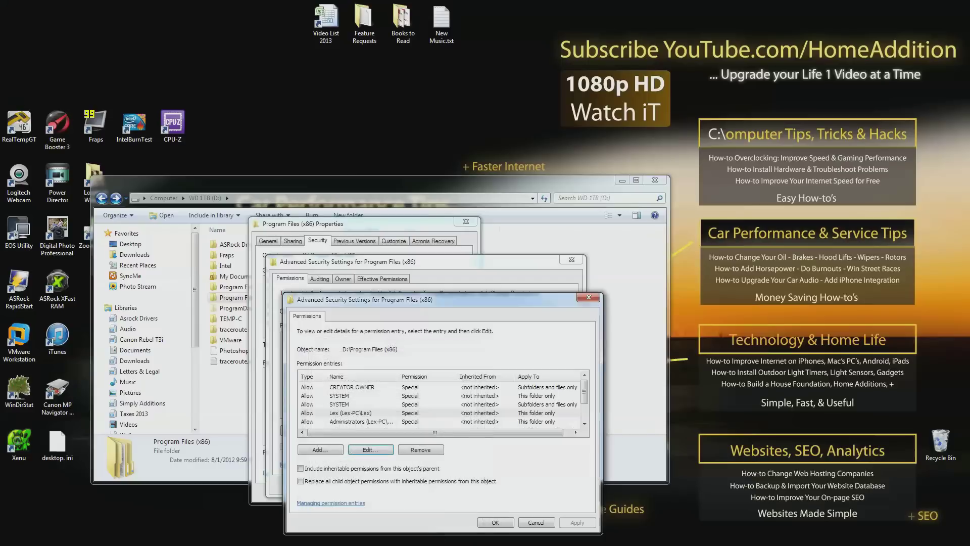
click(398, 415)
click(380, 450)
mouse_move(471, 418)
mouse_down()
mouse_move(478, 455)
mouse_move(478, 404)
mouse_up()
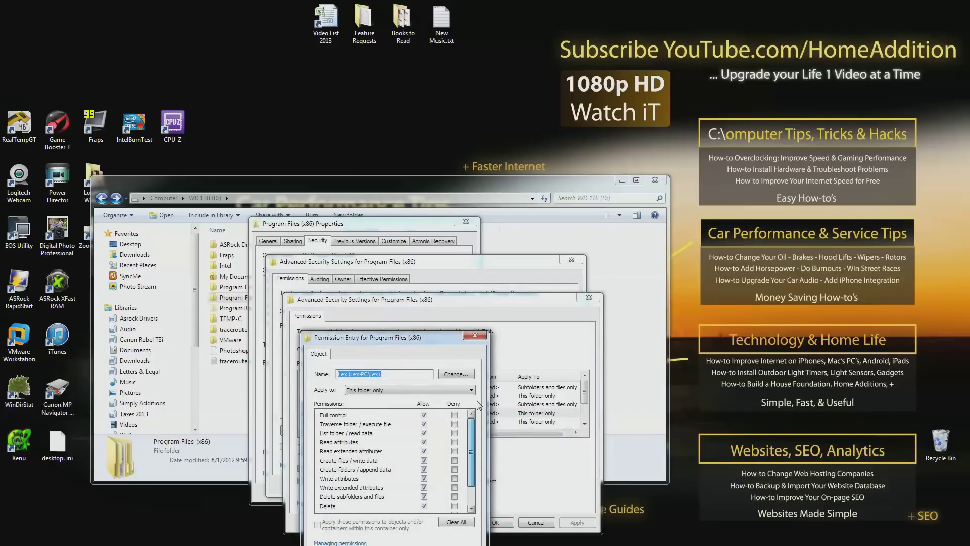
Apply Full control to 'This folder, subfolders and files' and replace all child object permissions.
click(458, 389)
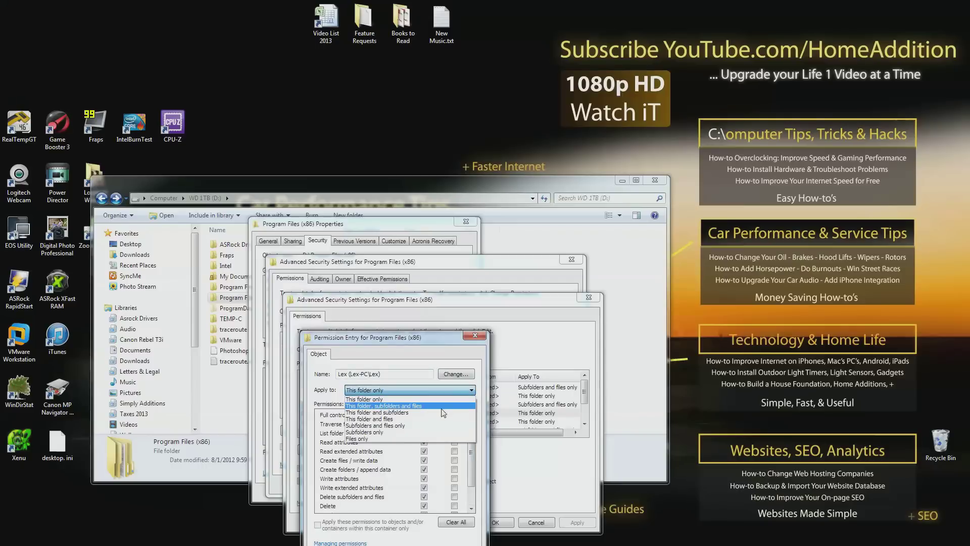
click(414, 407)
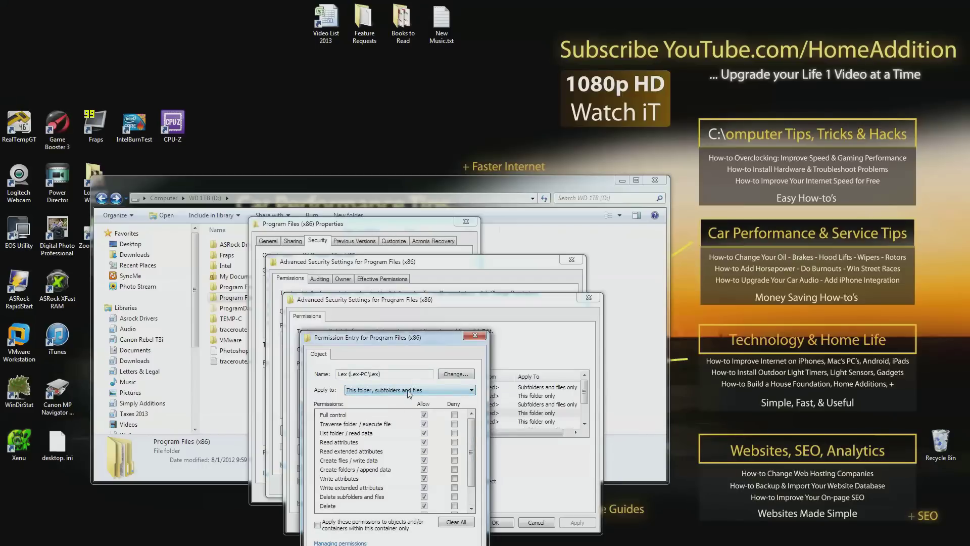
drag(384, 337, 395, 238)
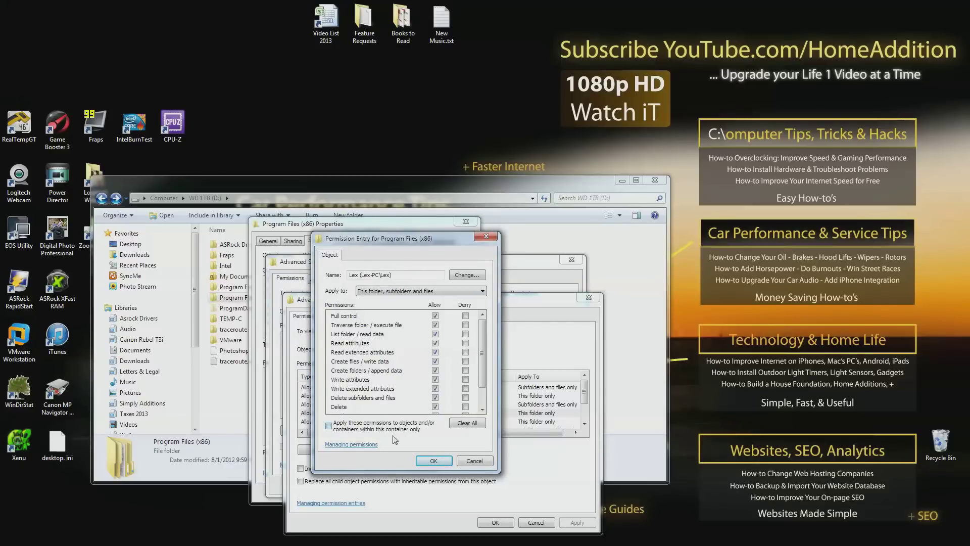
click(329, 426)
click(432, 460)
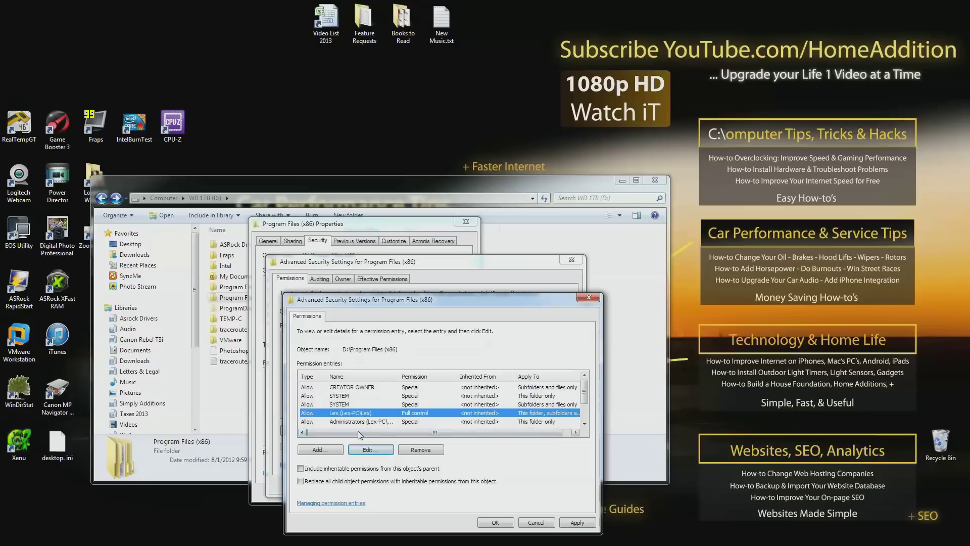
click(300, 483)
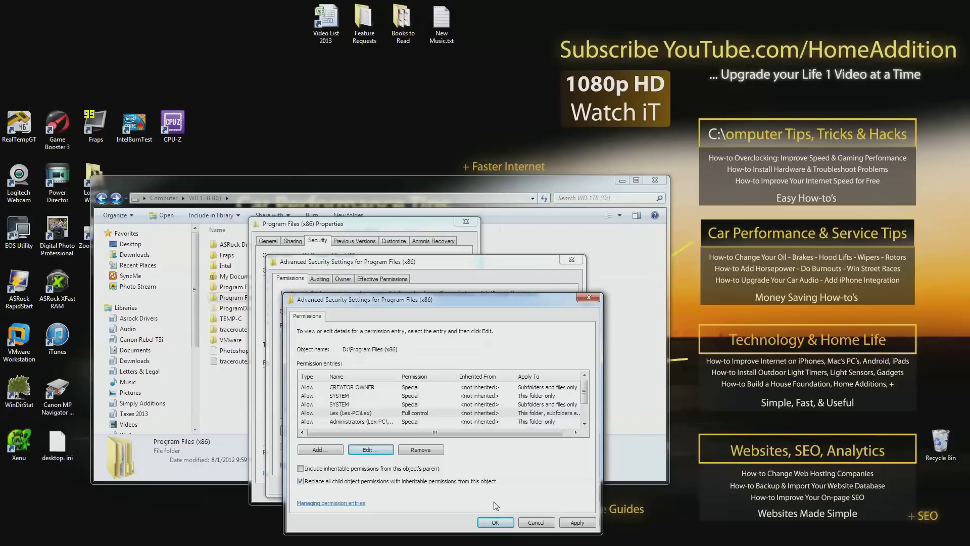
Apply the user's Full control to all items inside Program Files (x86), then close the security and properties dialogs.
click(570, 522)
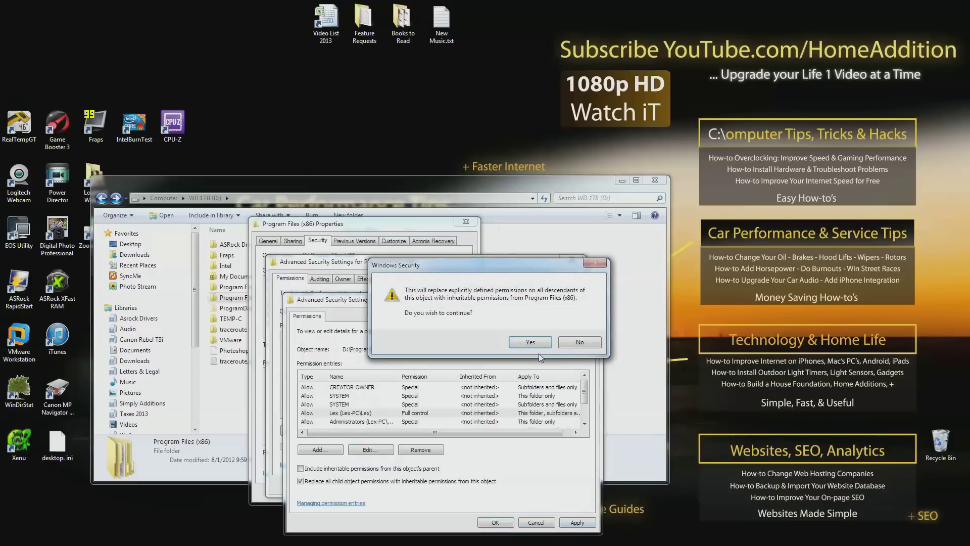
click(529, 342)
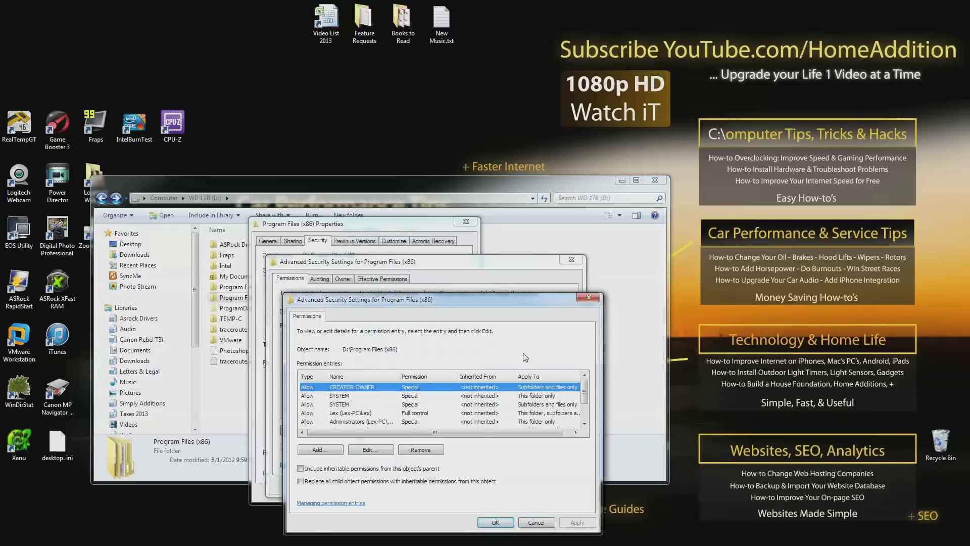
click(495, 523)
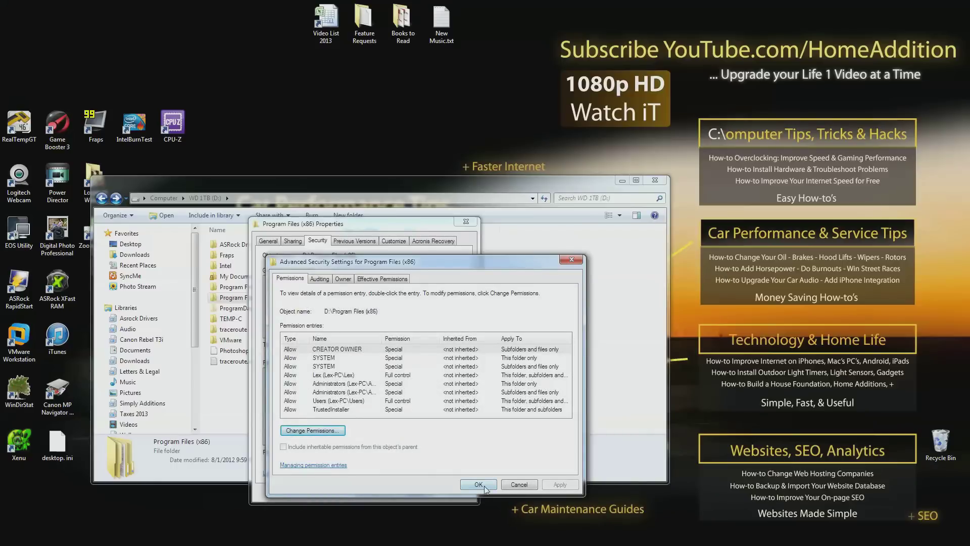
click(484, 487)
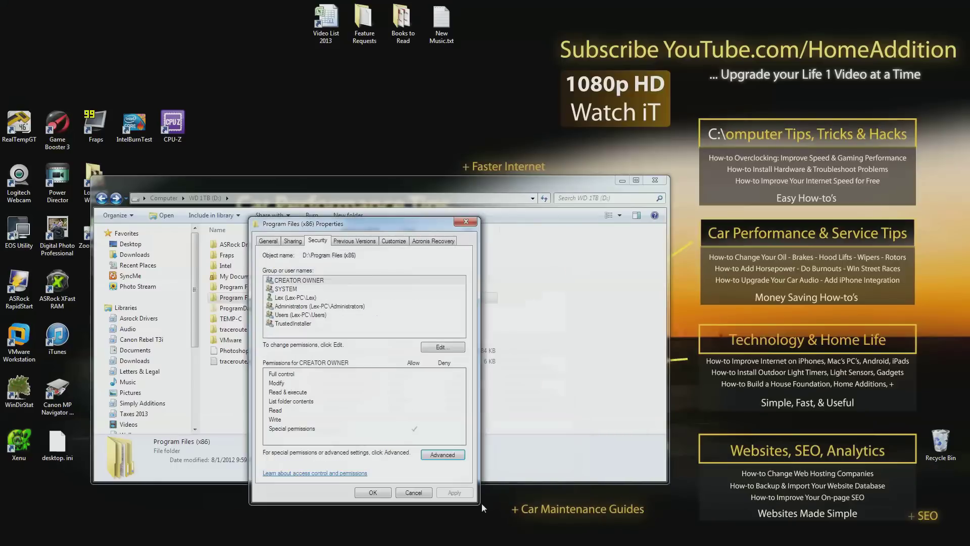
click(365, 495)
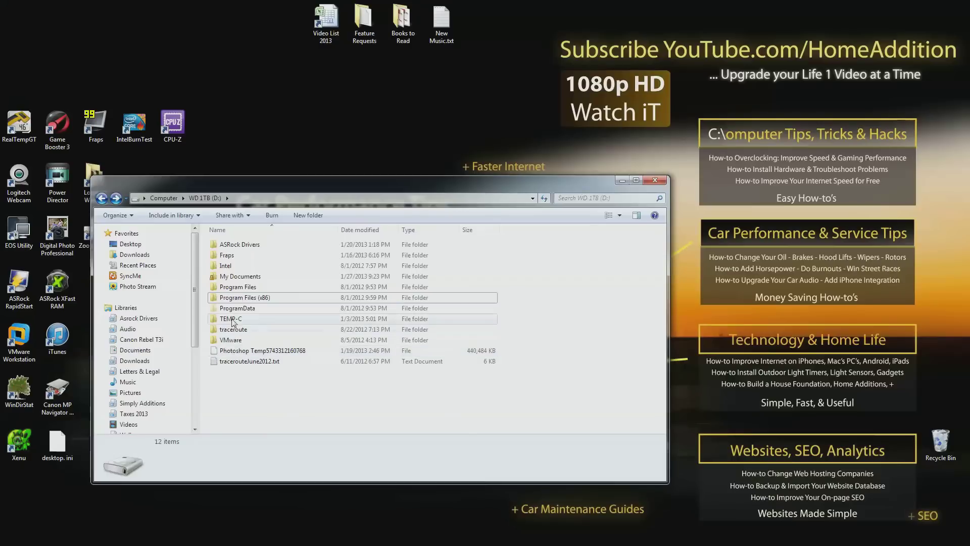
Send the Program Files (x86) folder on D: to the Recycle Bin, confirming the deletion.
right_click(281, 298)
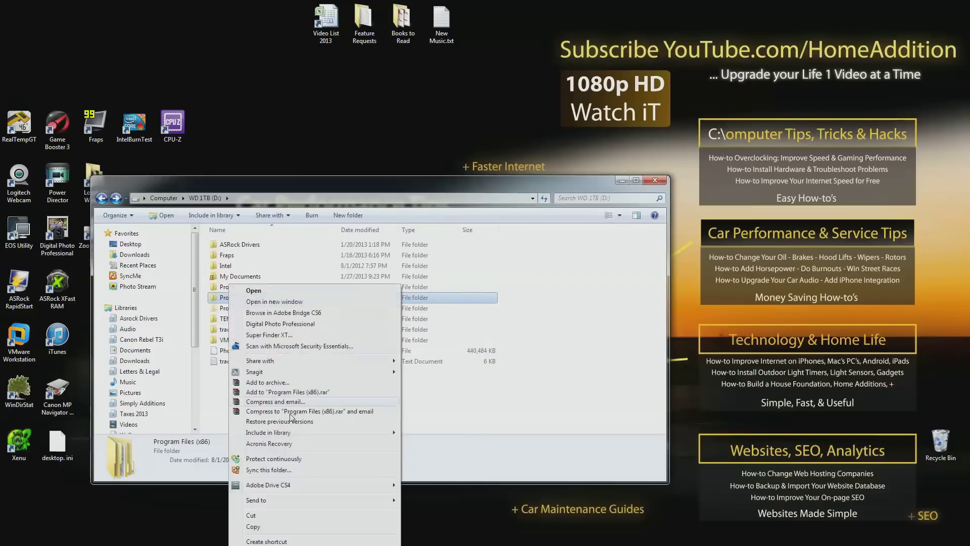
click(323, 490)
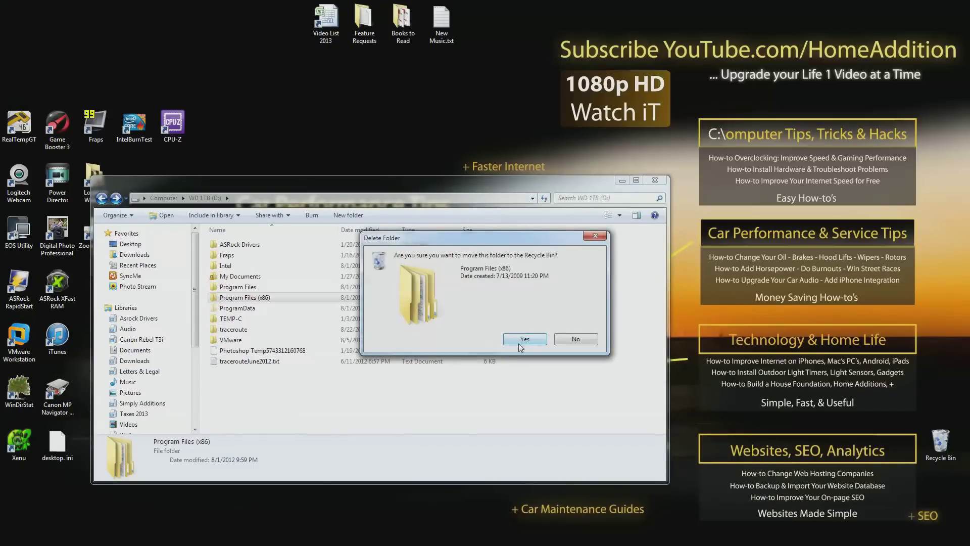
click(521, 339)
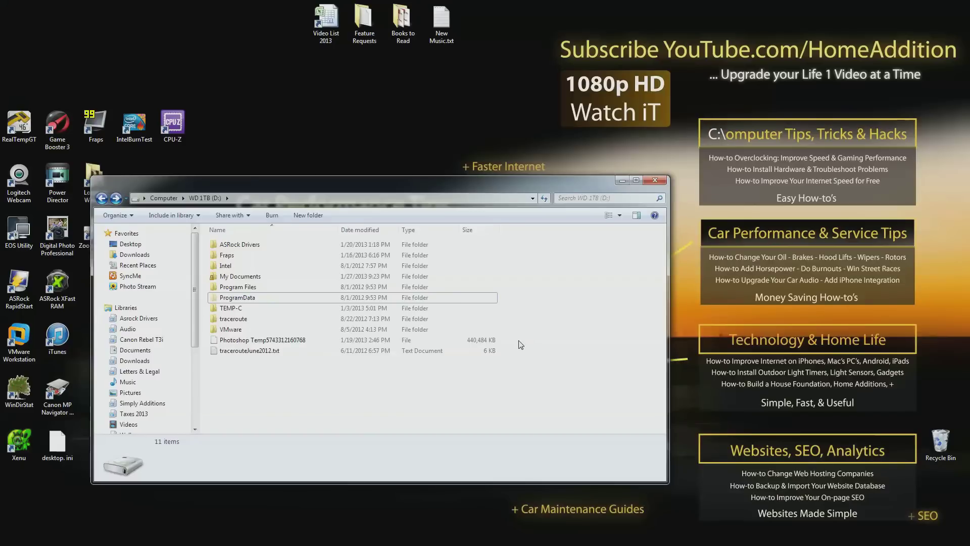